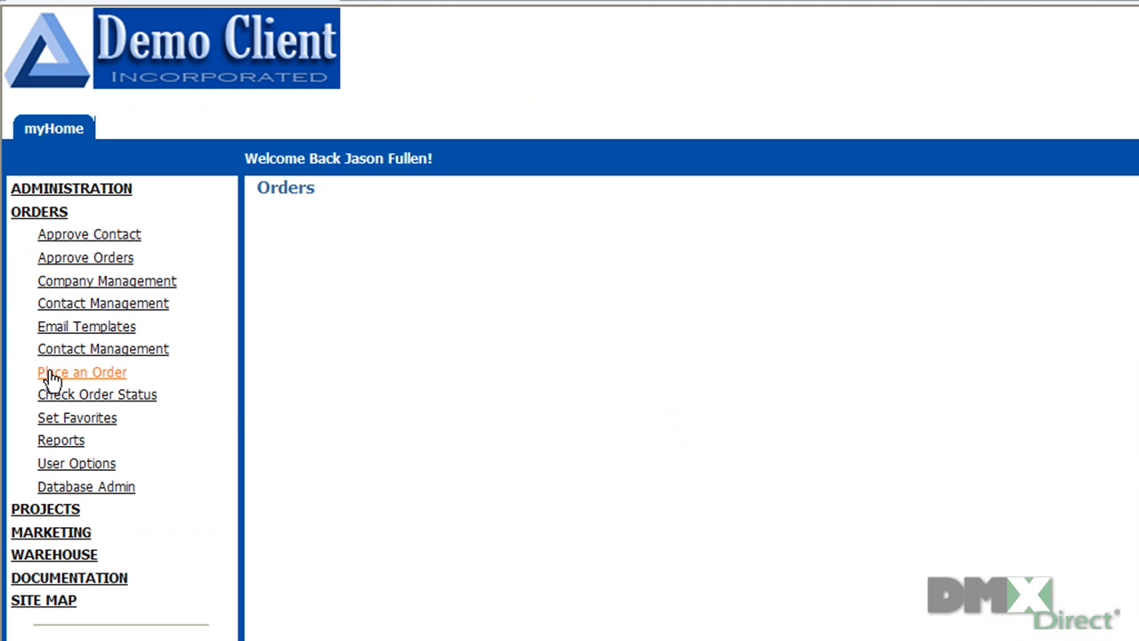
Step: Start a new order via Place an Order under ORDERS
click(50, 374)
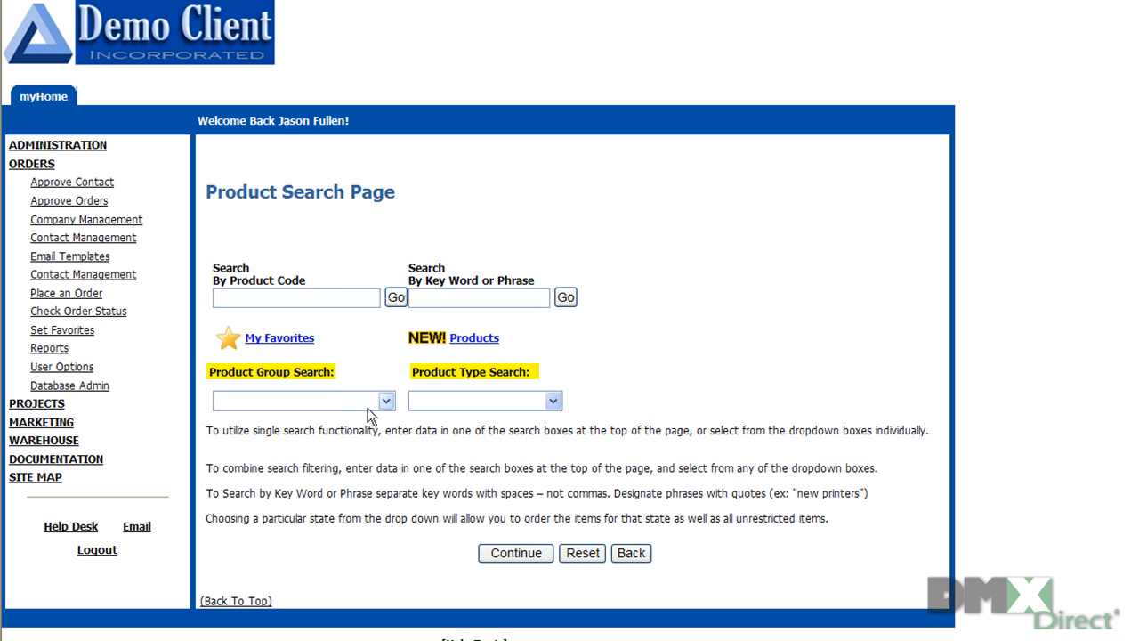
Step: Search the catalogue with Product Group set to FINANCIAL
click(553, 400)
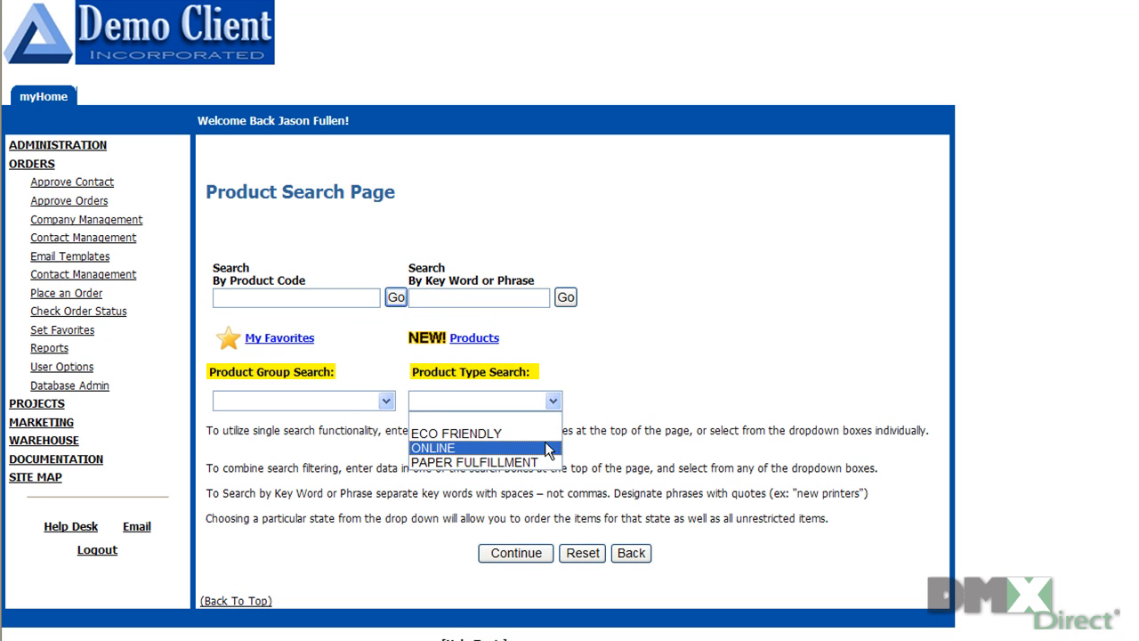
click(386, 401)
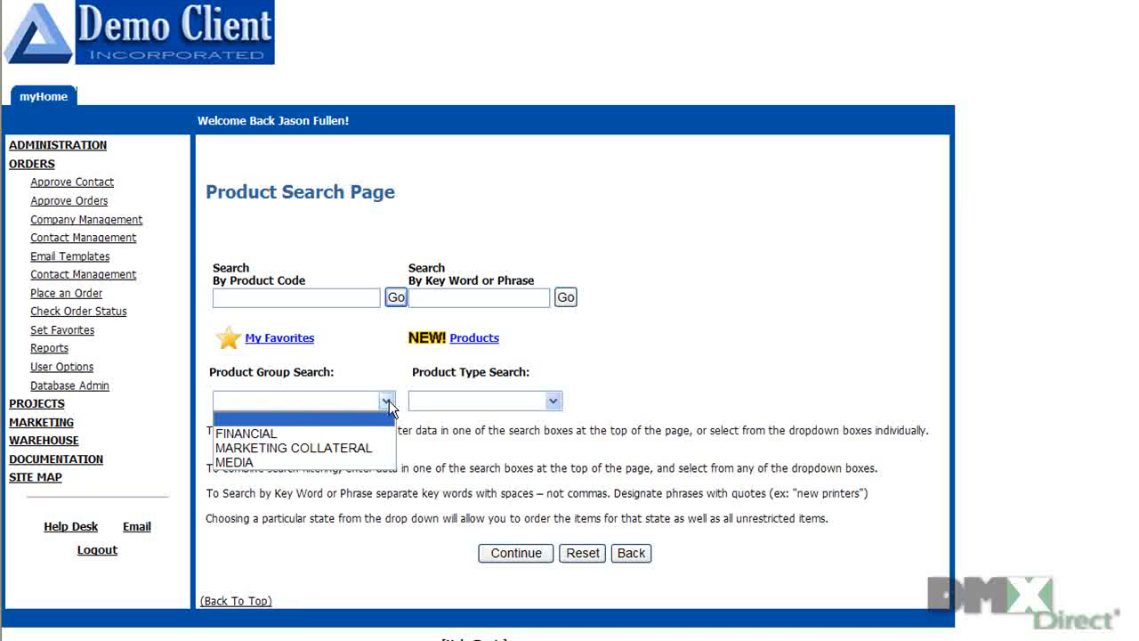
click(372, 434)
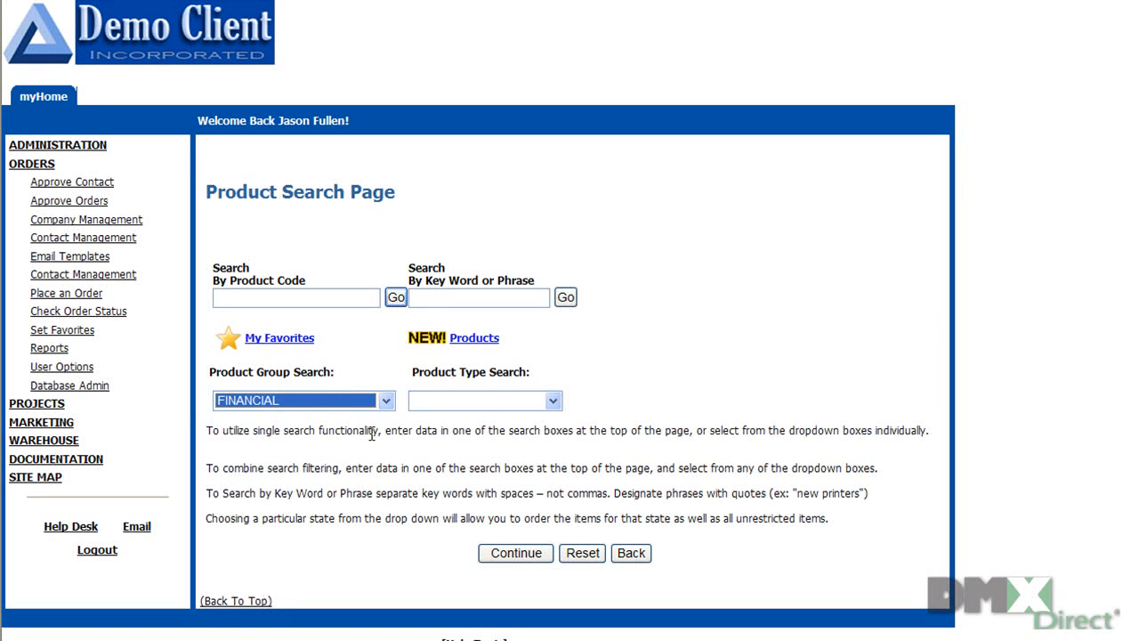
click(508, 552)
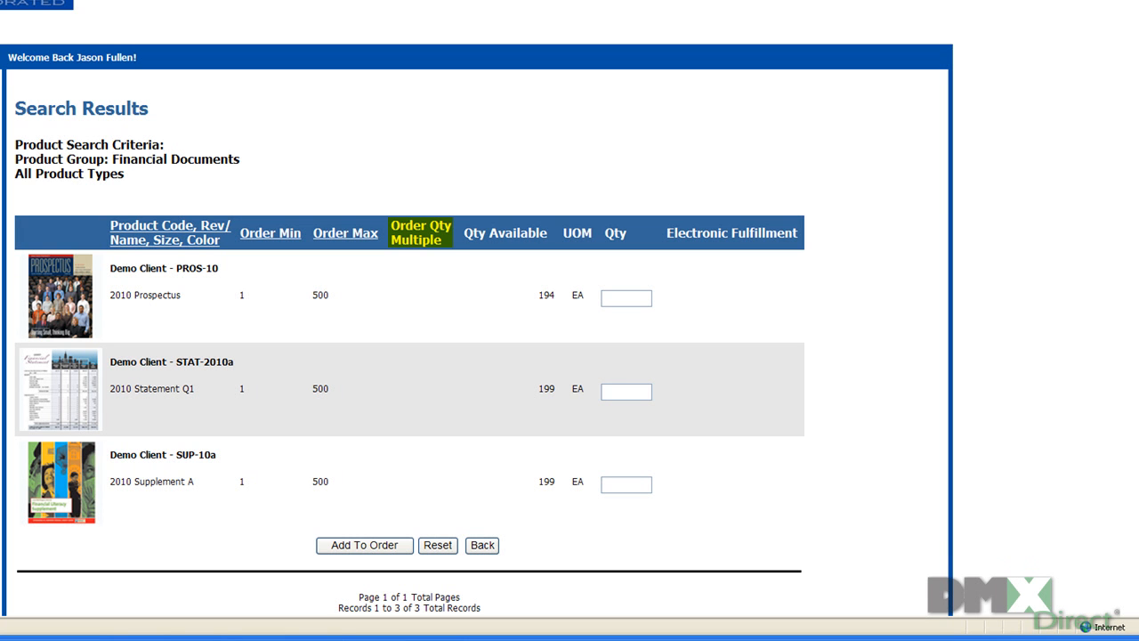
Step: Add 2010 Prospectus, 2010 Statement Q1 and 2010 Supplement A to the order at quantity 1 each
click(629, 299)
text(1)
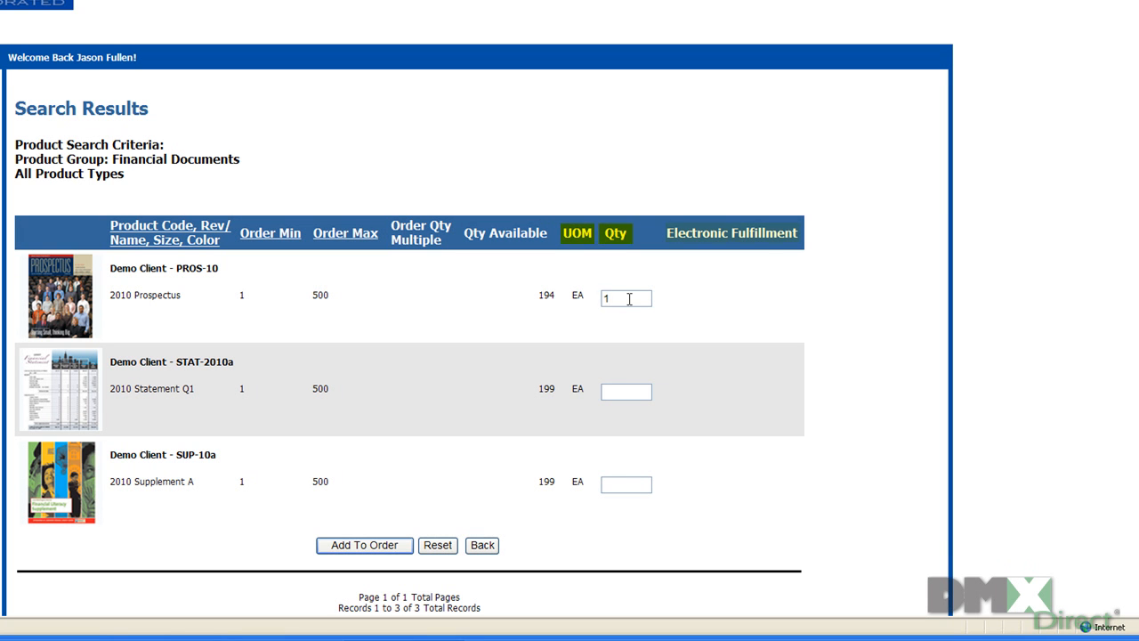
click(633, 389)
text(1)
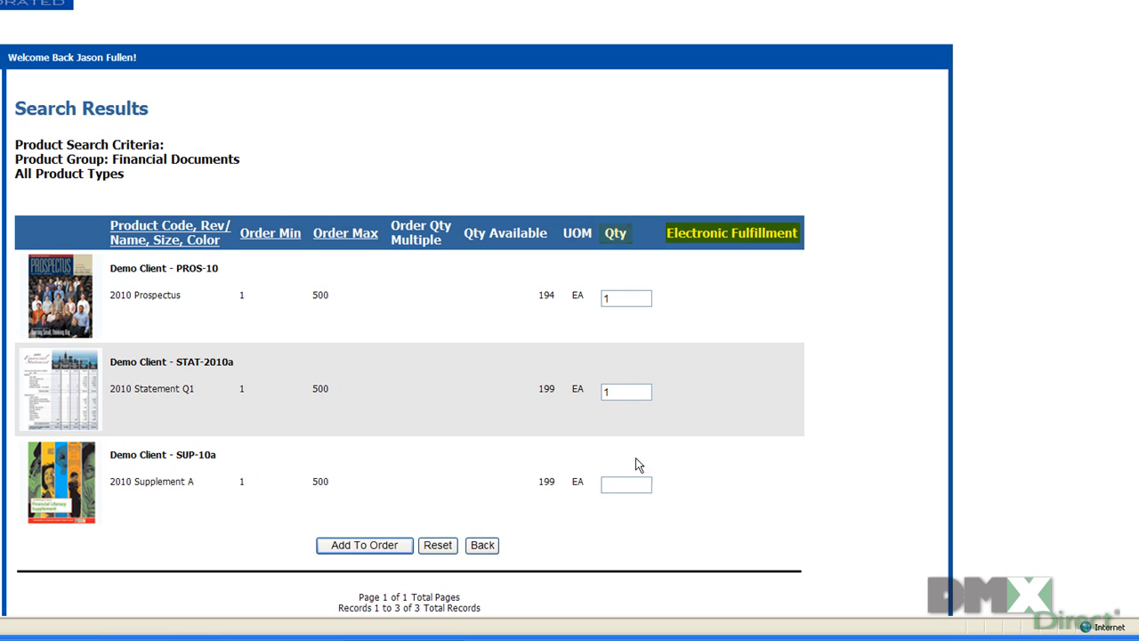
text(1)
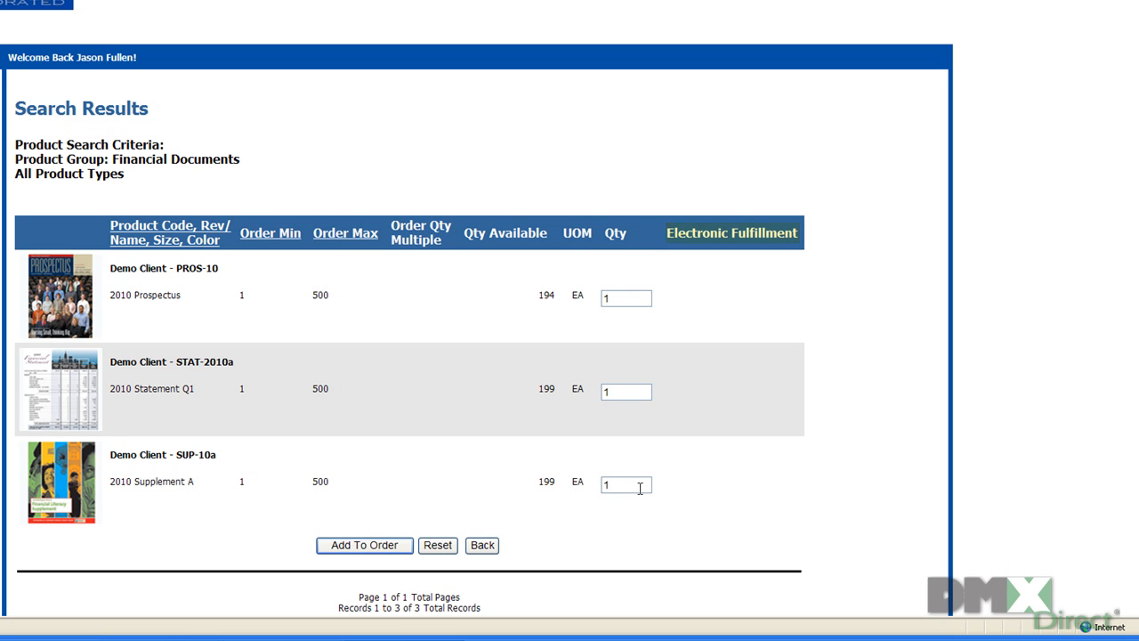
click(401, 548)
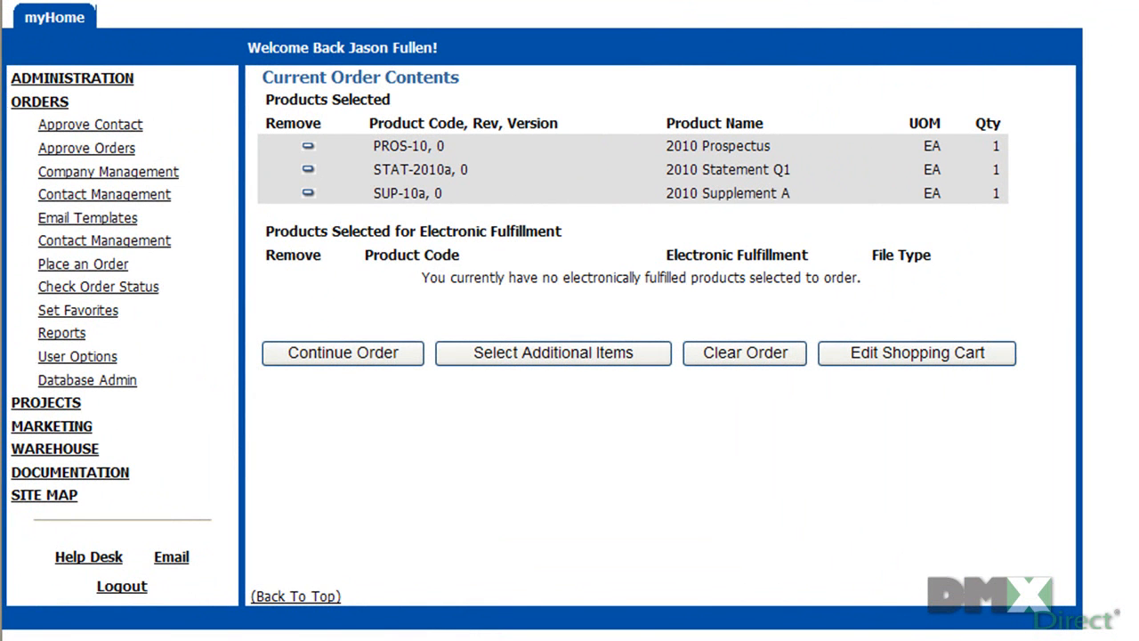
Step: Remove the 2010 Prospectus (PROS-10) row and open the shopping cart for editing
click(308, 147)
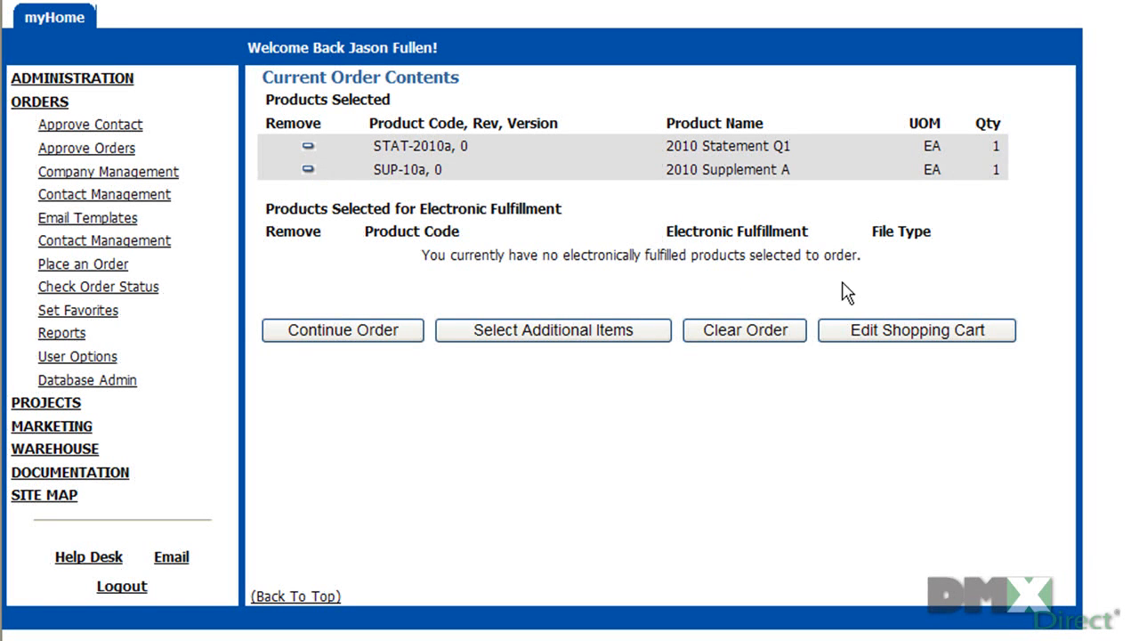
click(852, 333)
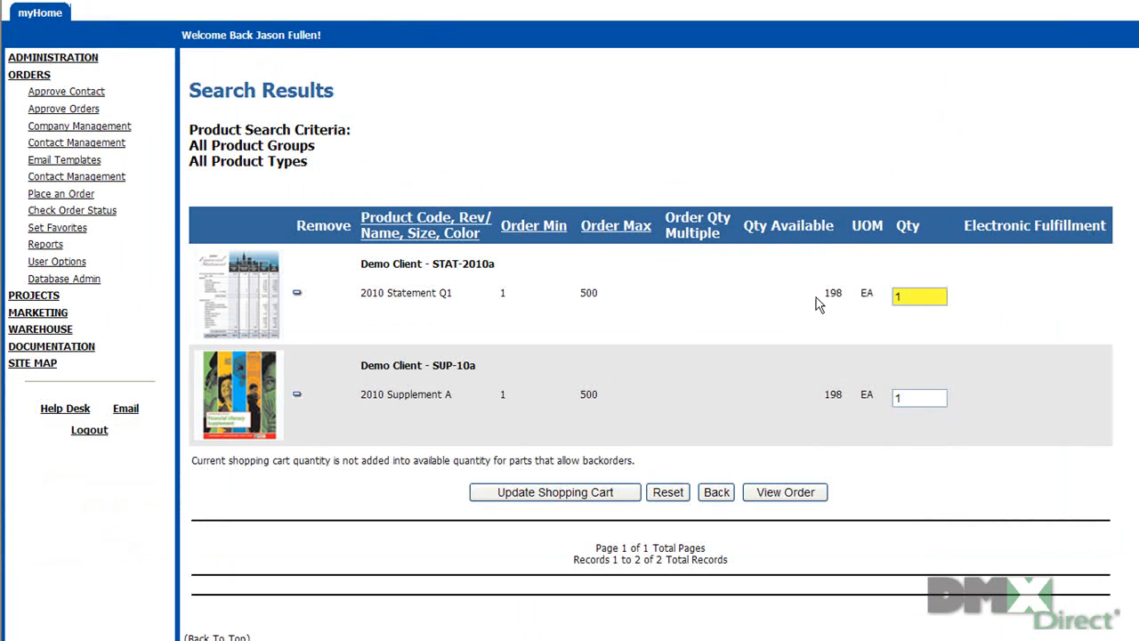
Step: Update 2010 Statement Q1 to quantity 3 in the cart and return to product search
drag(909, 298, 888, 296)
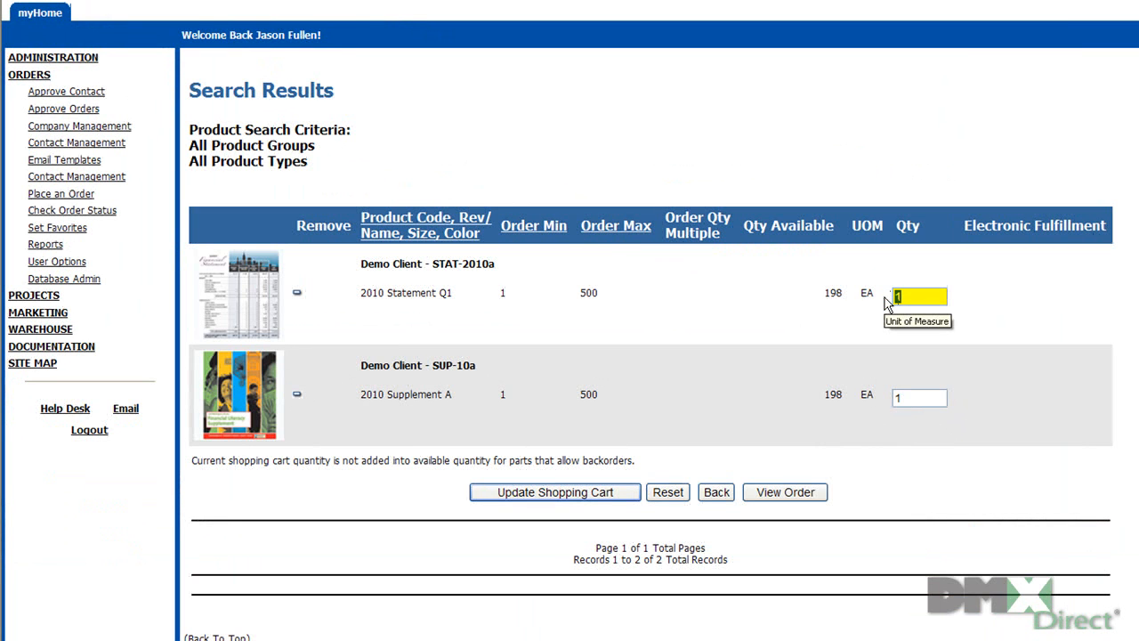
text(3)
click(615, 495)
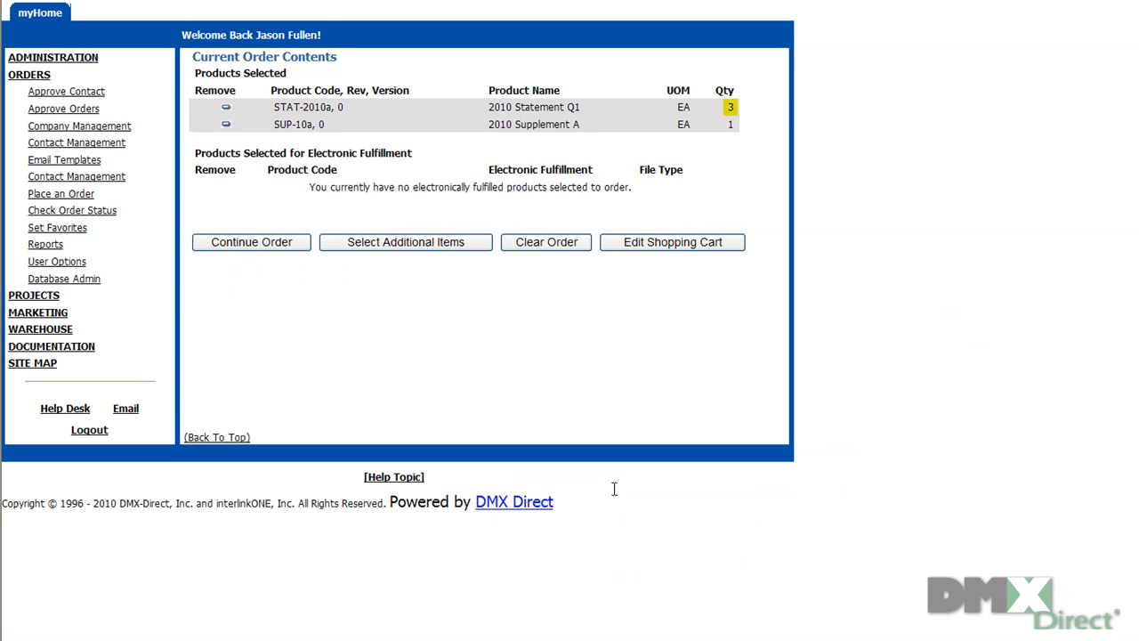
click(339, 248)
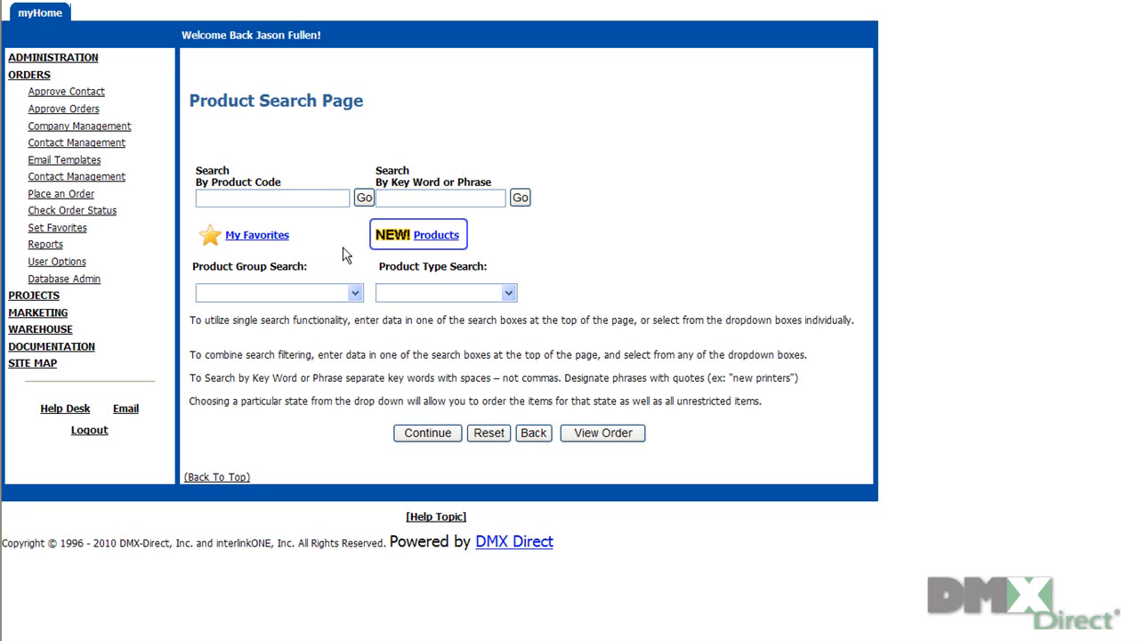
Step: From NEW! Products, add 1 Media Information DVD and 2 Marketing Brochures to the order
click(425, 236)
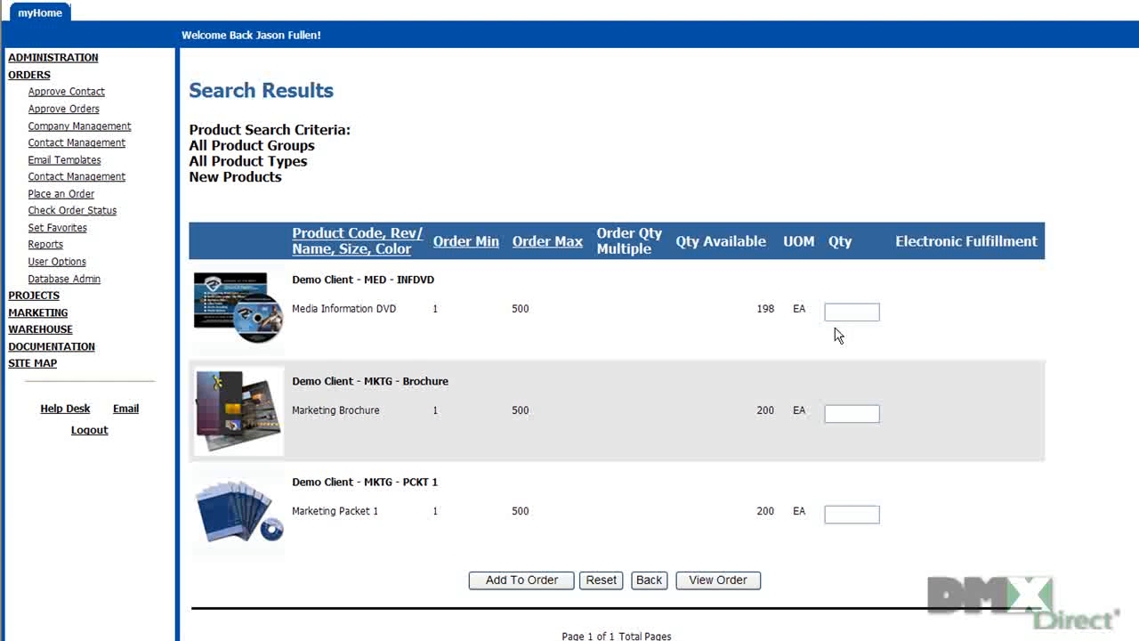
click(856, 310)
text(1)
click(858, 415)
text(2)
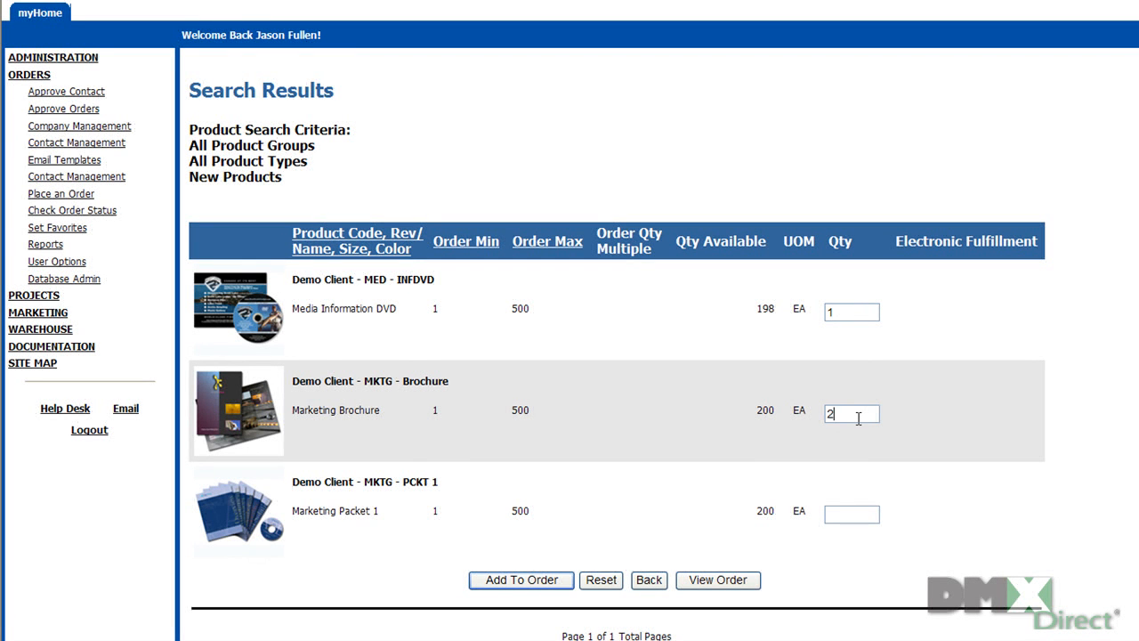
click(536, 587)
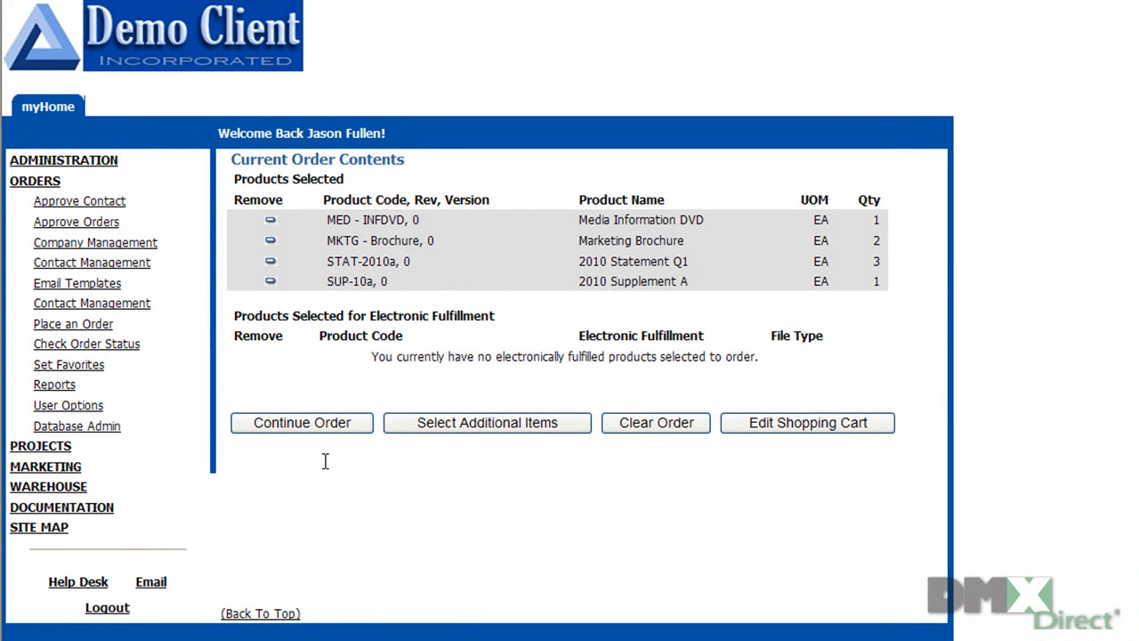
Step: Continue the order, choosing 'Ship to another contact at a temporary location'
click(309, 422)
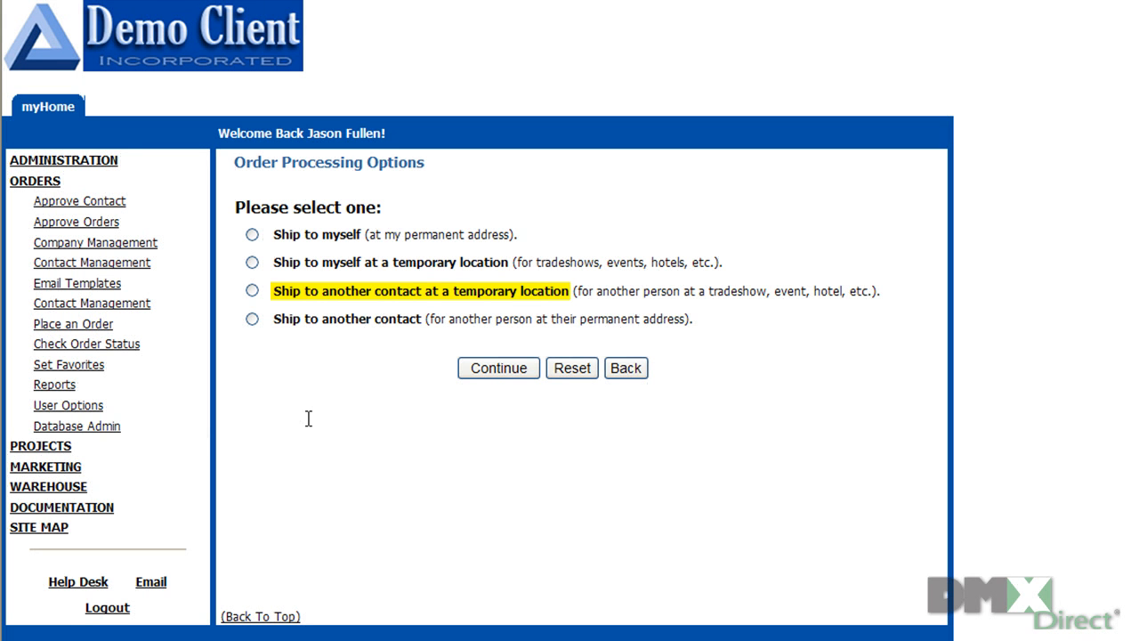
click(252, 292)
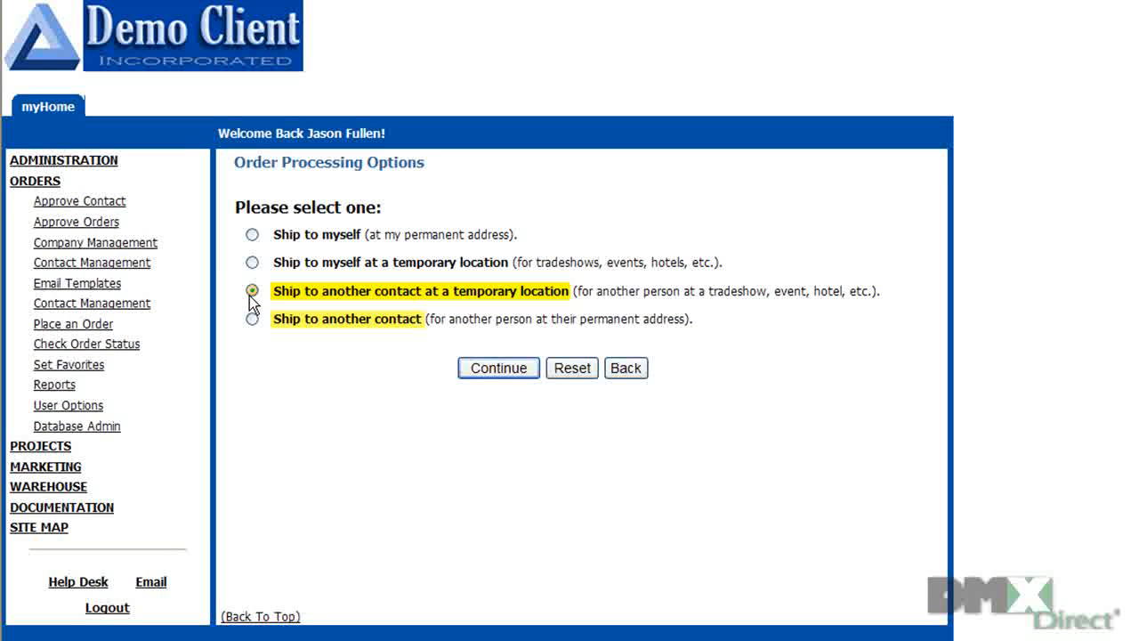
click(512, 374)
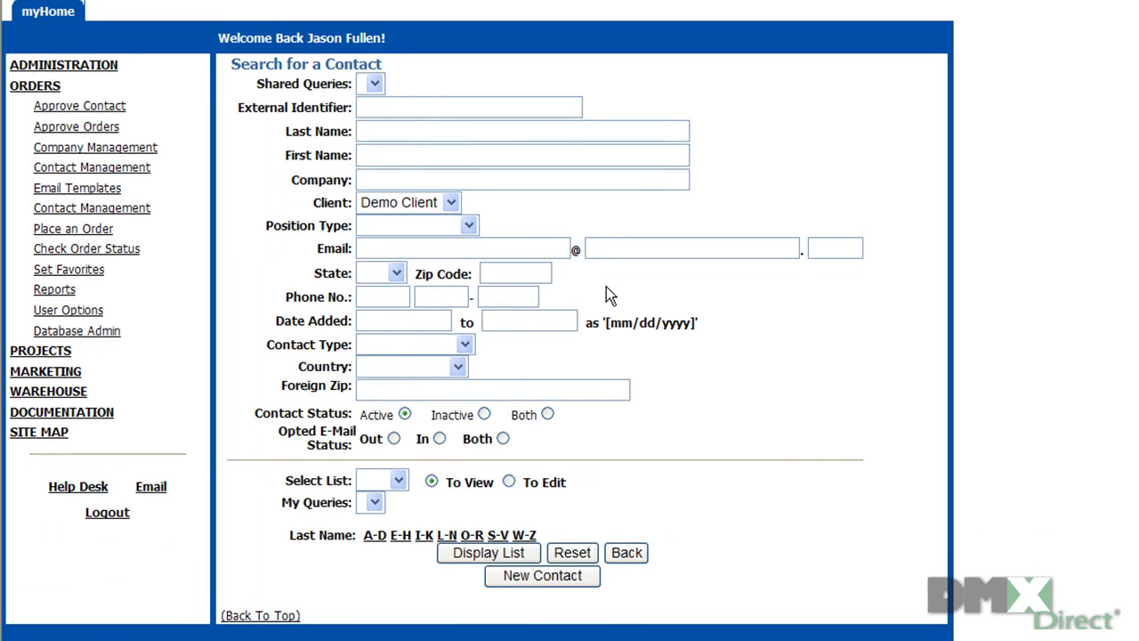
Step: Search contacts by the recipient's last name and open the single matching record
click(507, 131)
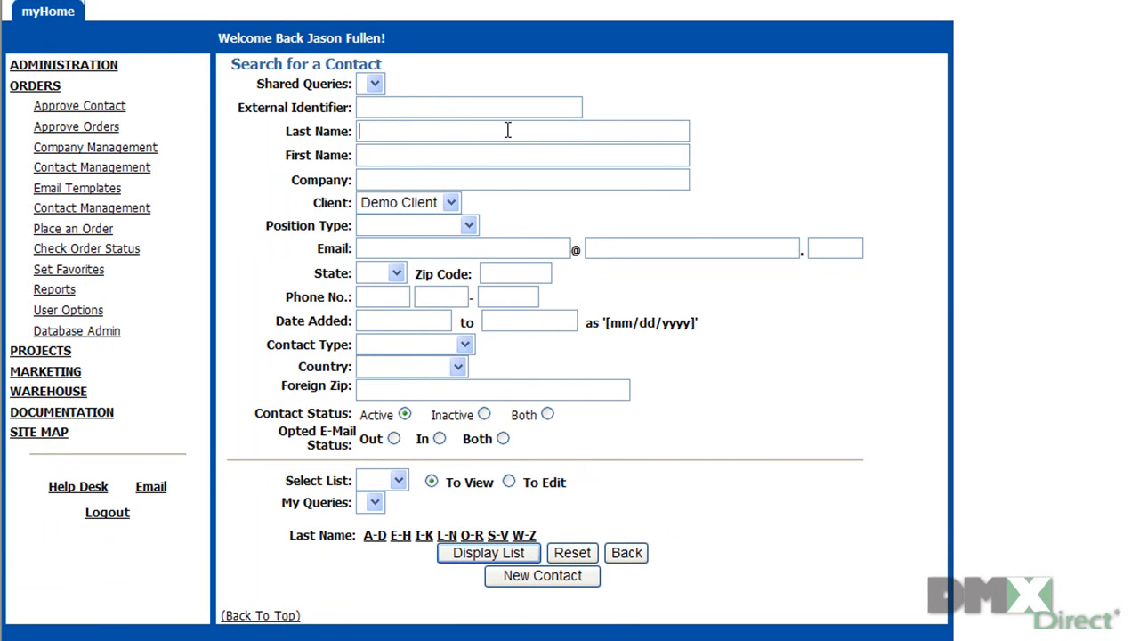
text(smith)
click(495, 562)
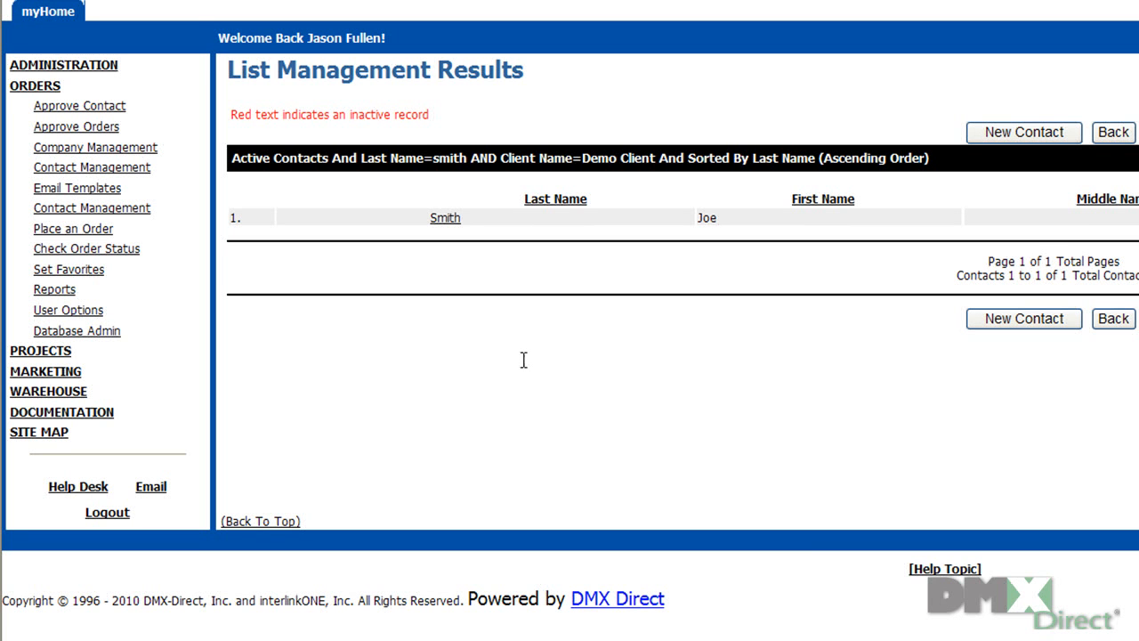
click(444, 218)
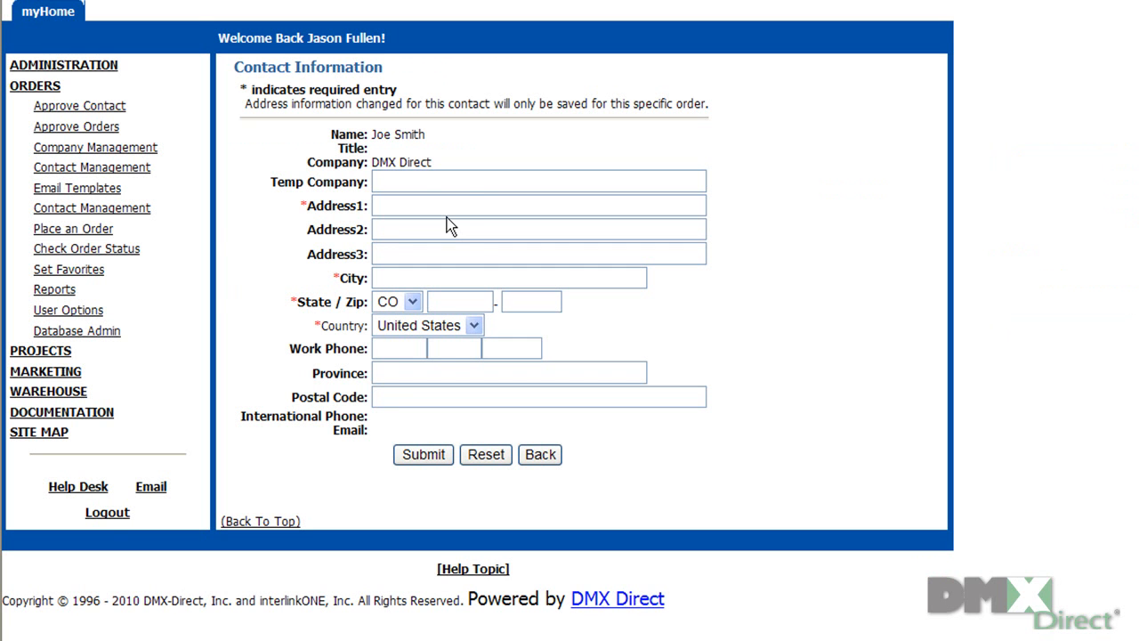
Step: Enter the temporary street address, room, city and zip code
click(453, 205)
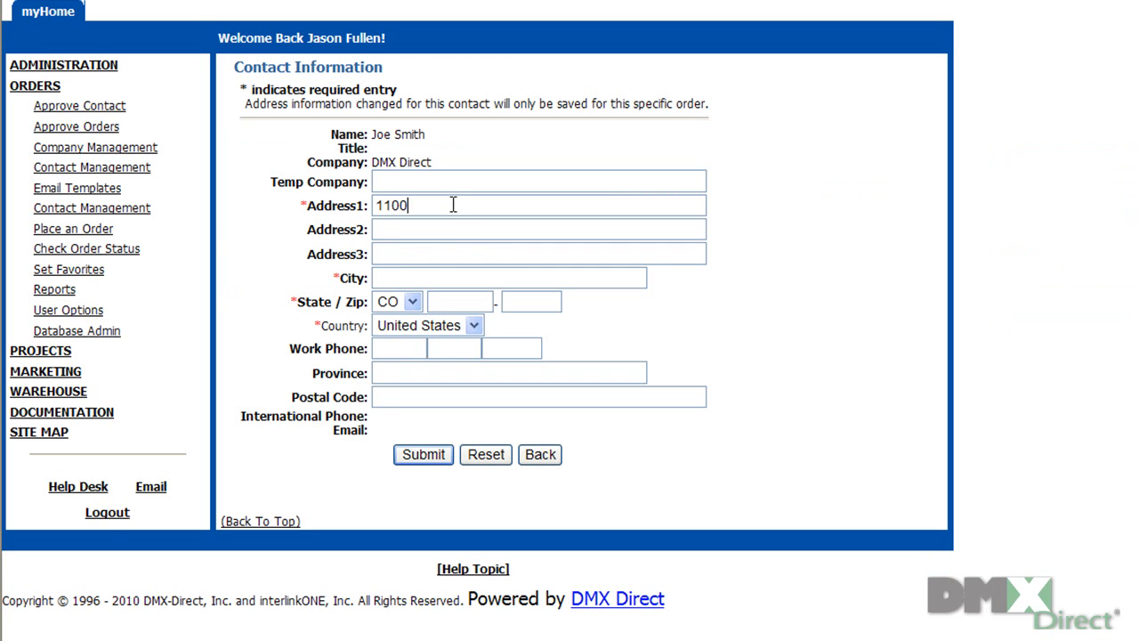
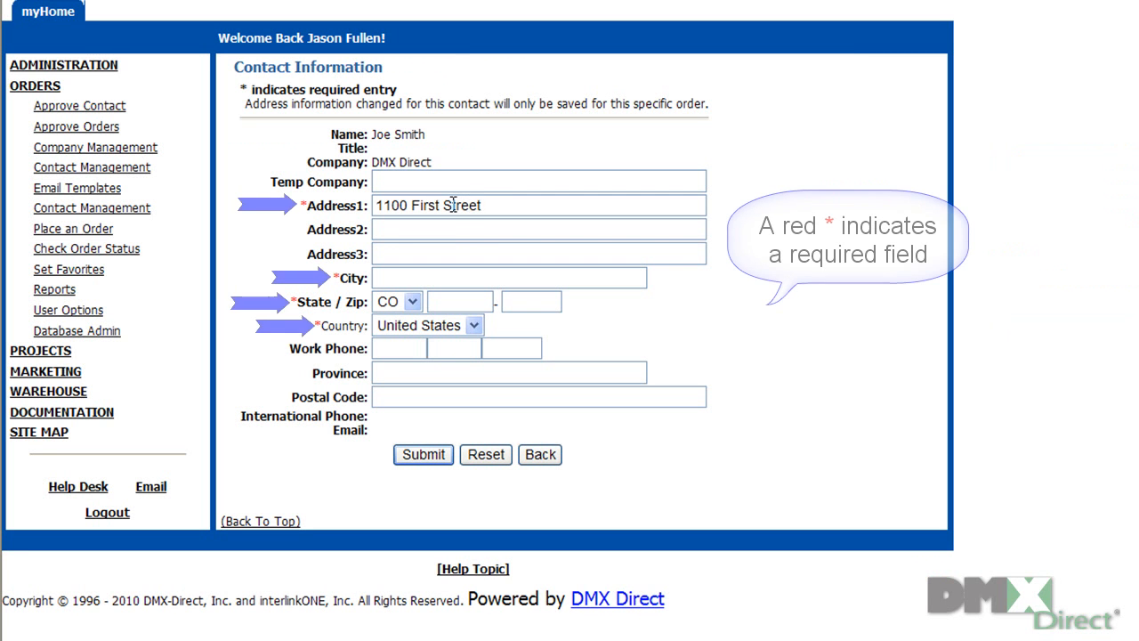
click(453, 234)
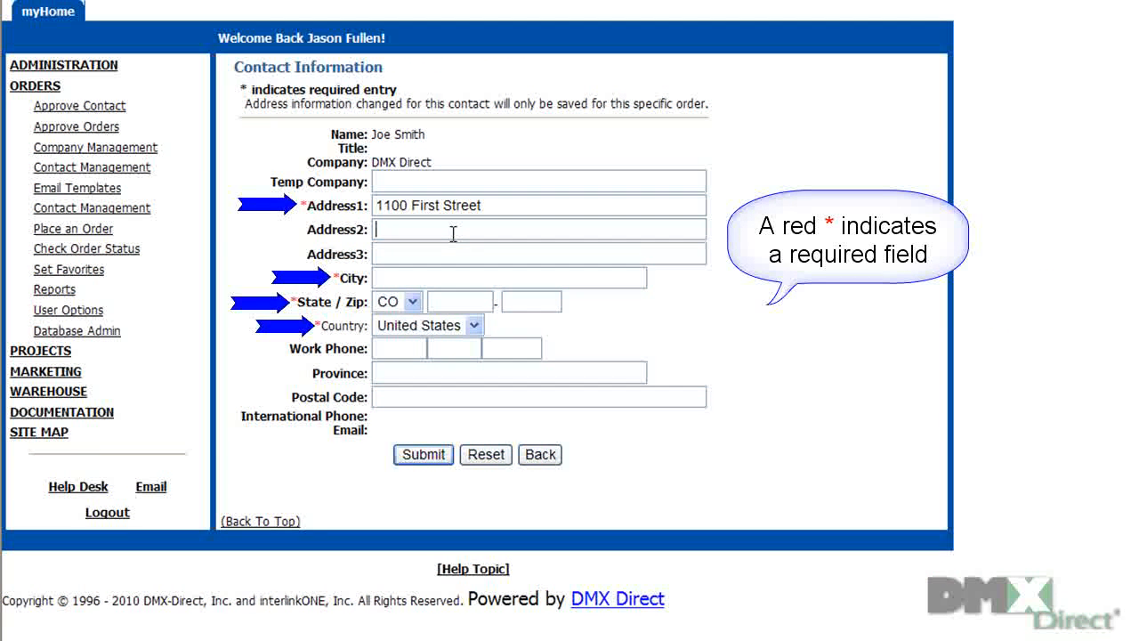
text(RM 210)
text(Littelt)
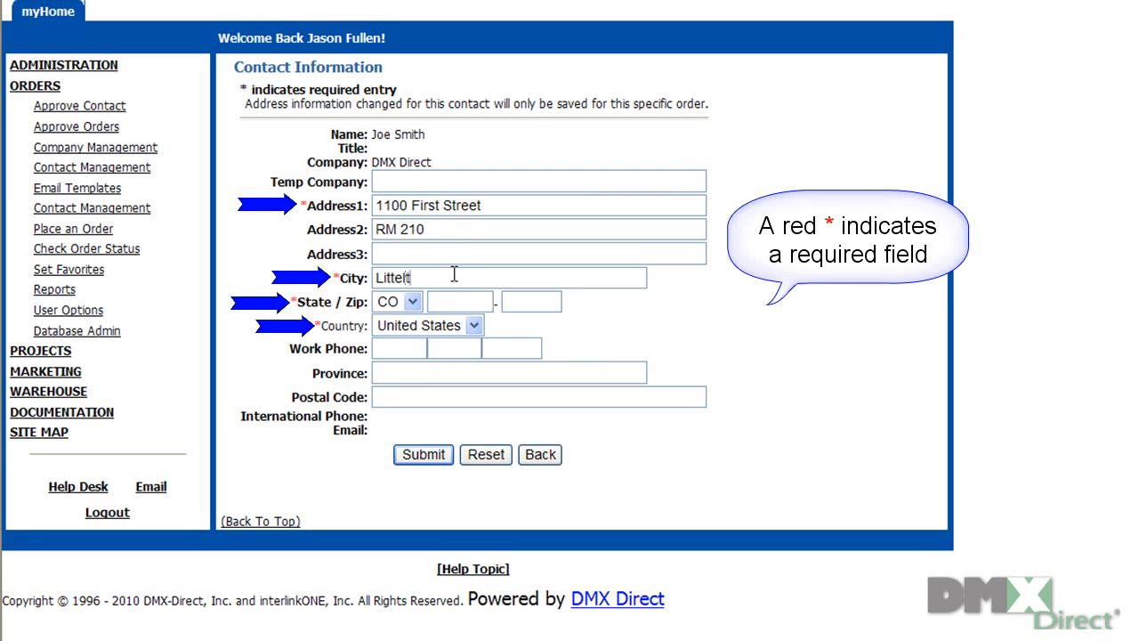
text(on)
click(449, 304)
text(80127)
Step: Fill in the recipient's work phone number across the three boxes
click(406, 355)
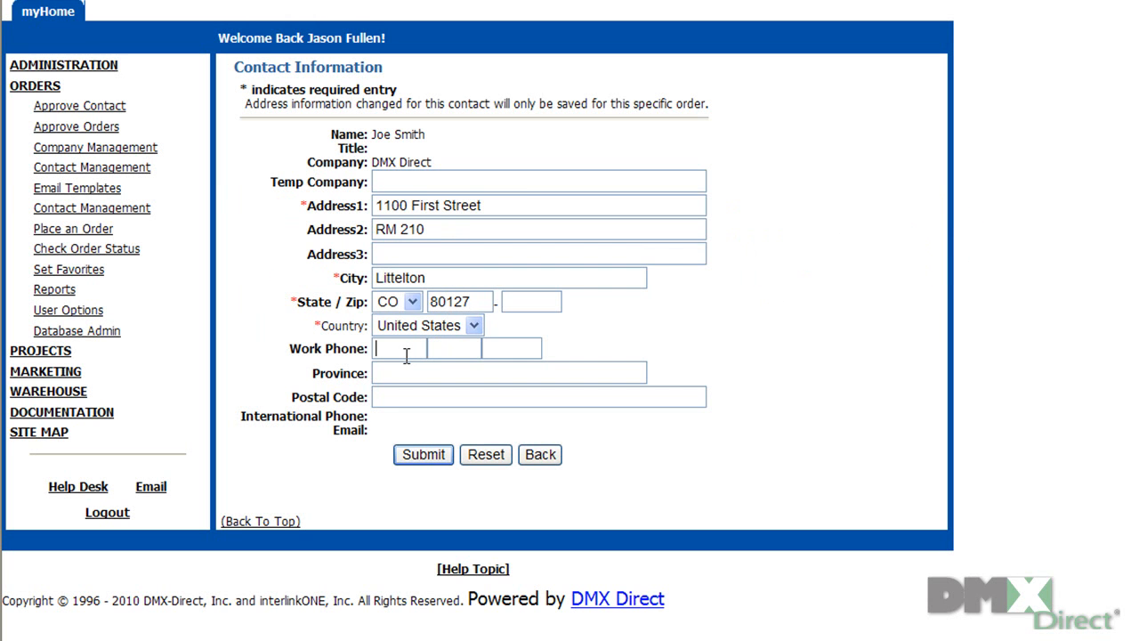
click(428, 349)
key(Tab)
Step: Submit the temporary address and set Date Needed to 3/31/2010
click(435, 451)
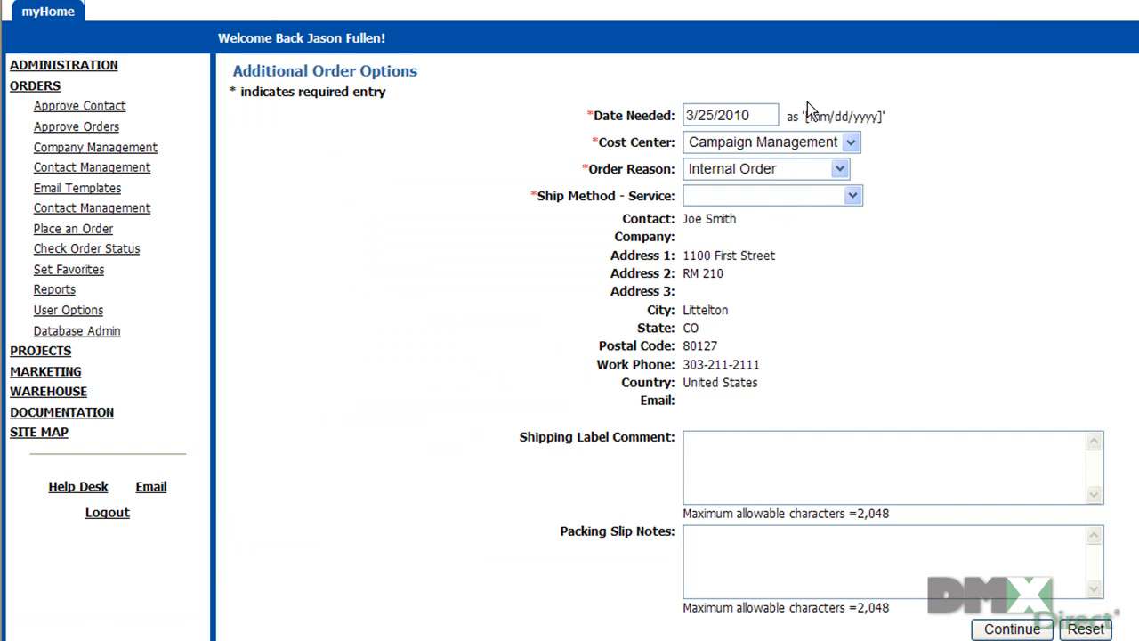
double_click(707, 115)
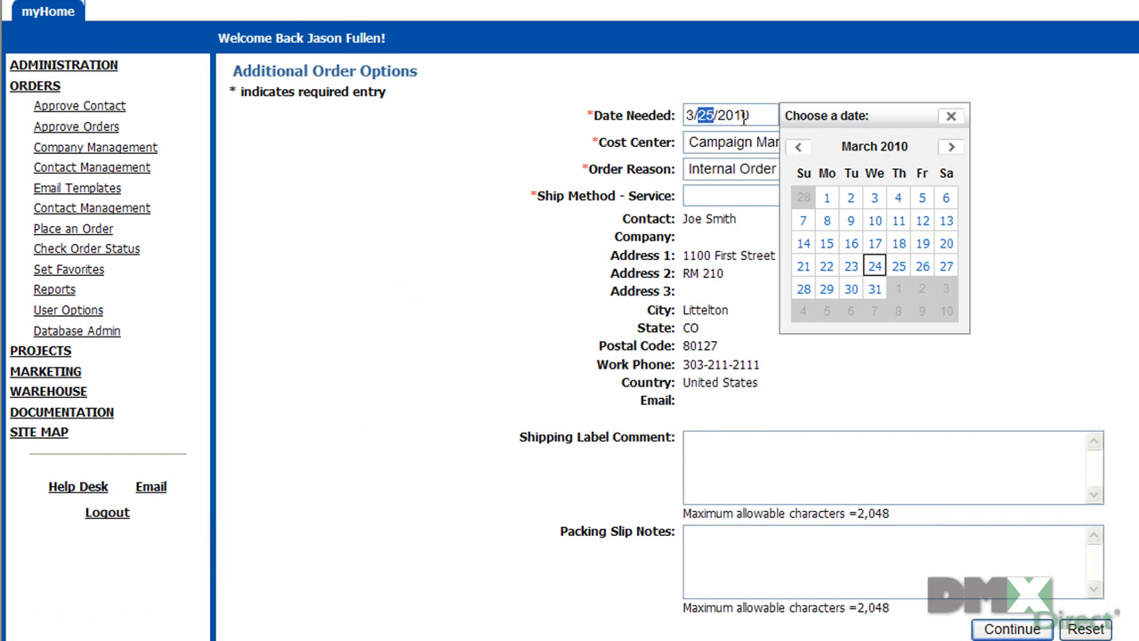
text(31)
click(875, 291)
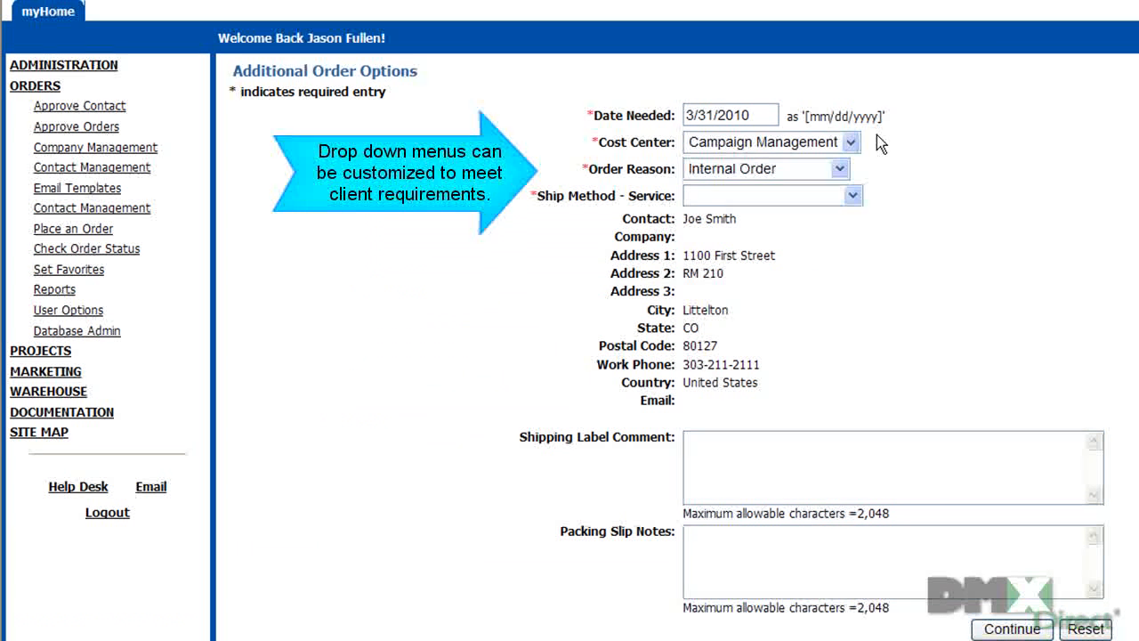
Step: Choose Literature Fulfillment cost center, Trade Show Shipment reason and UPS - UPS Ground shipping
click(852, 142)
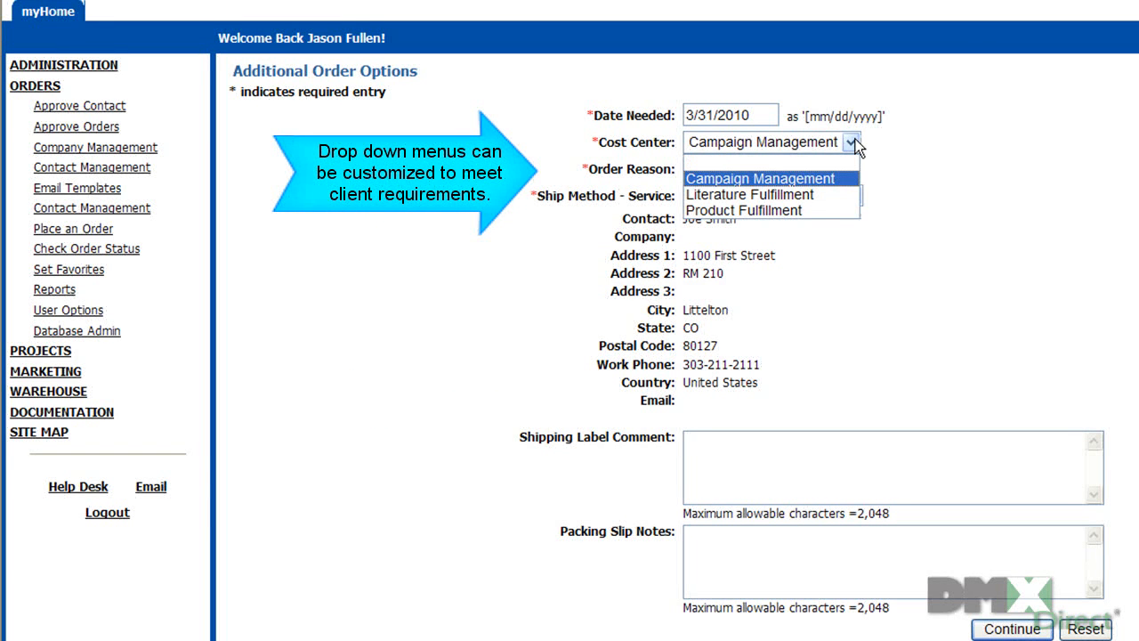
click(837, 199)
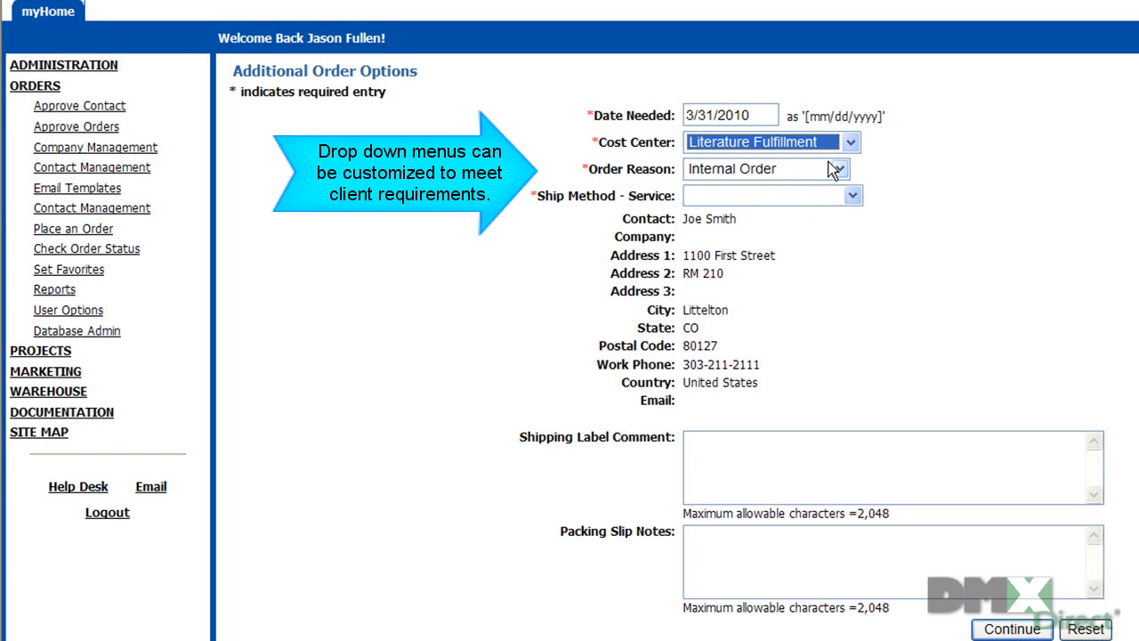
click(840, 170)
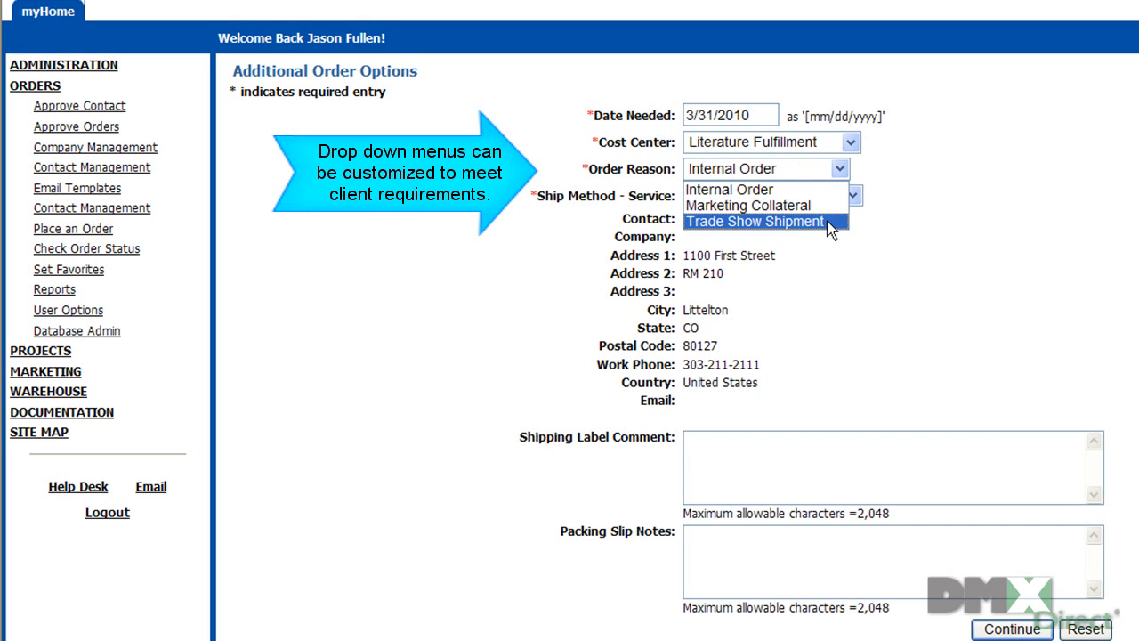
click(828, 221)
click(856, 195)
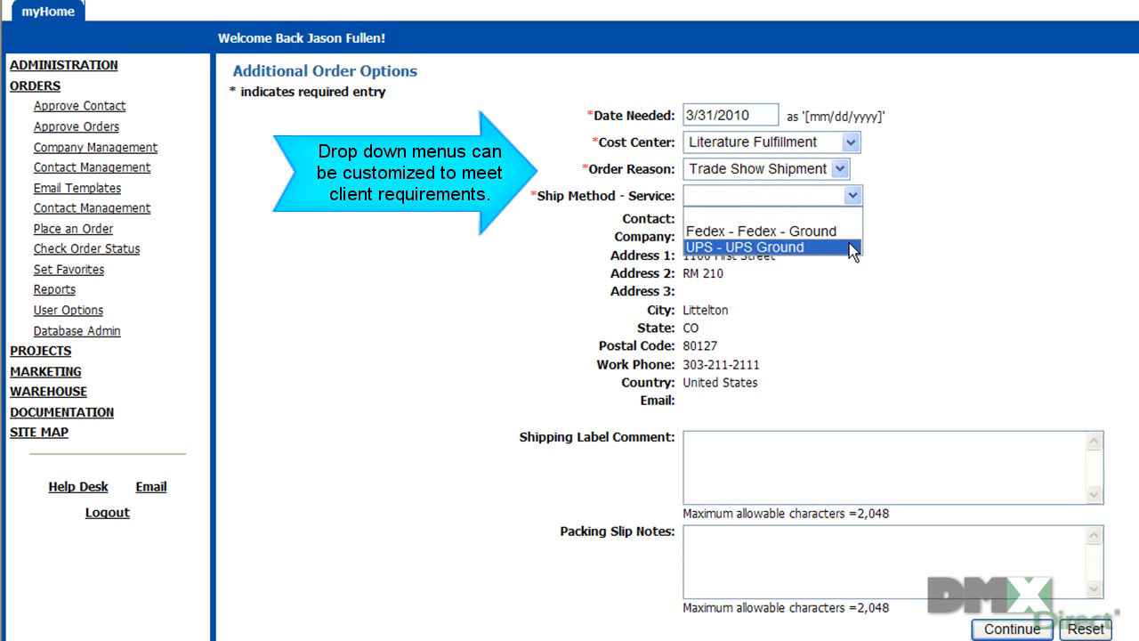
click(800, 247)
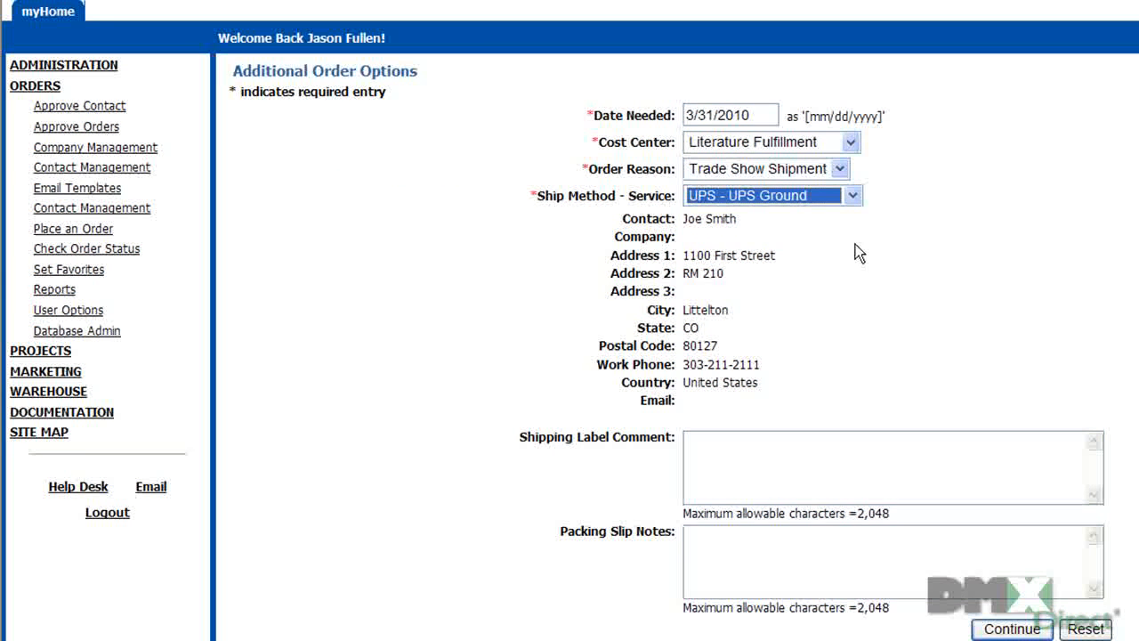
Step: Add shipping comment 'Please leave at the front desk' and a thank-you, good-luck packing slip note
click(850, 462)
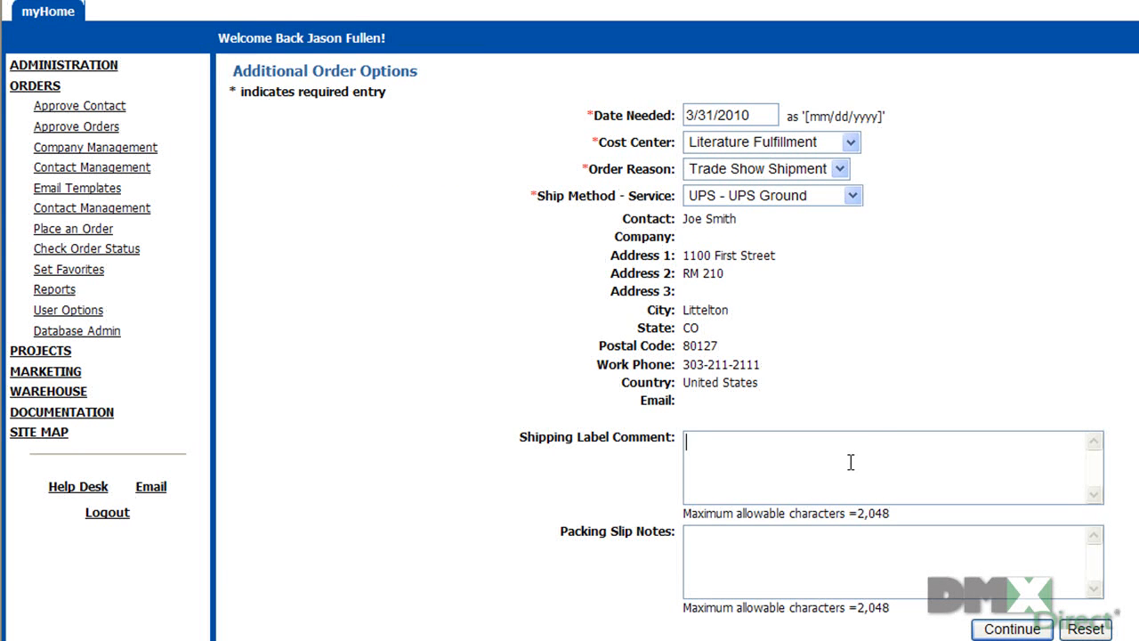
text(Flease leave a)
text(t the front )
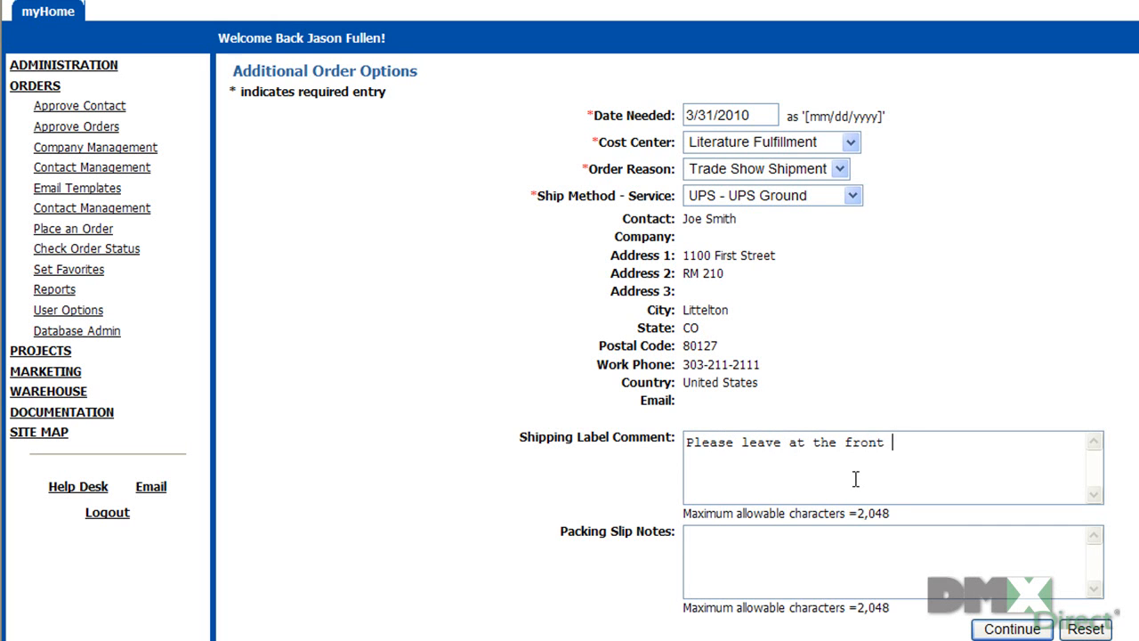
text(desk)
click(852, 543)
text(Thaks)
key(BackSpace)
key(BackSpace)
text(nks Joe)
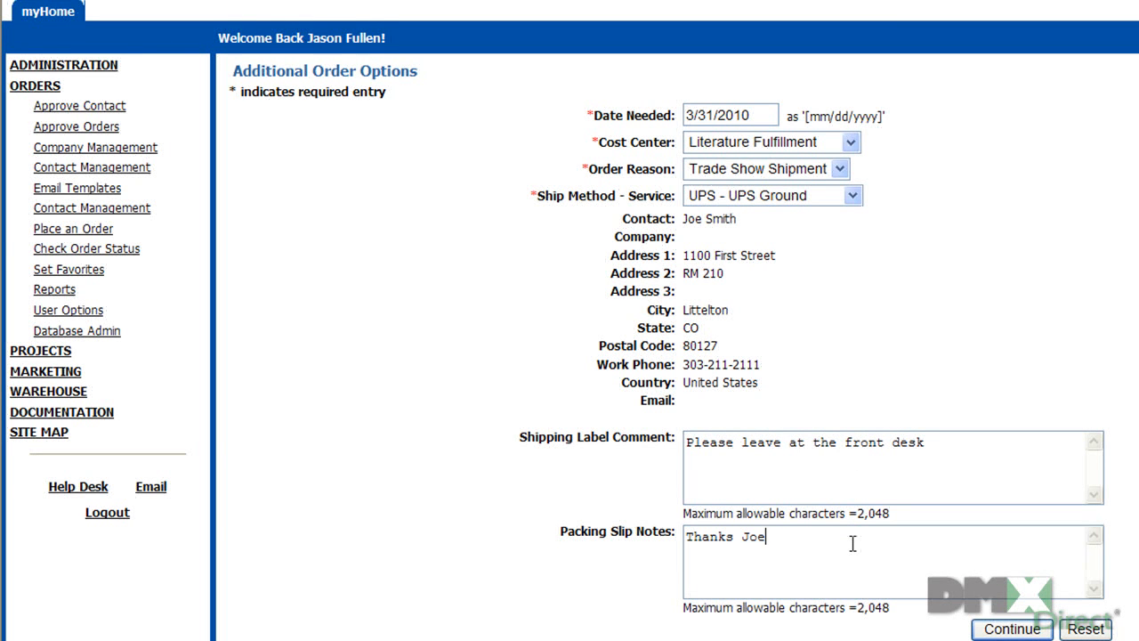
text(.  Good Luck!)
click(1012, 630)
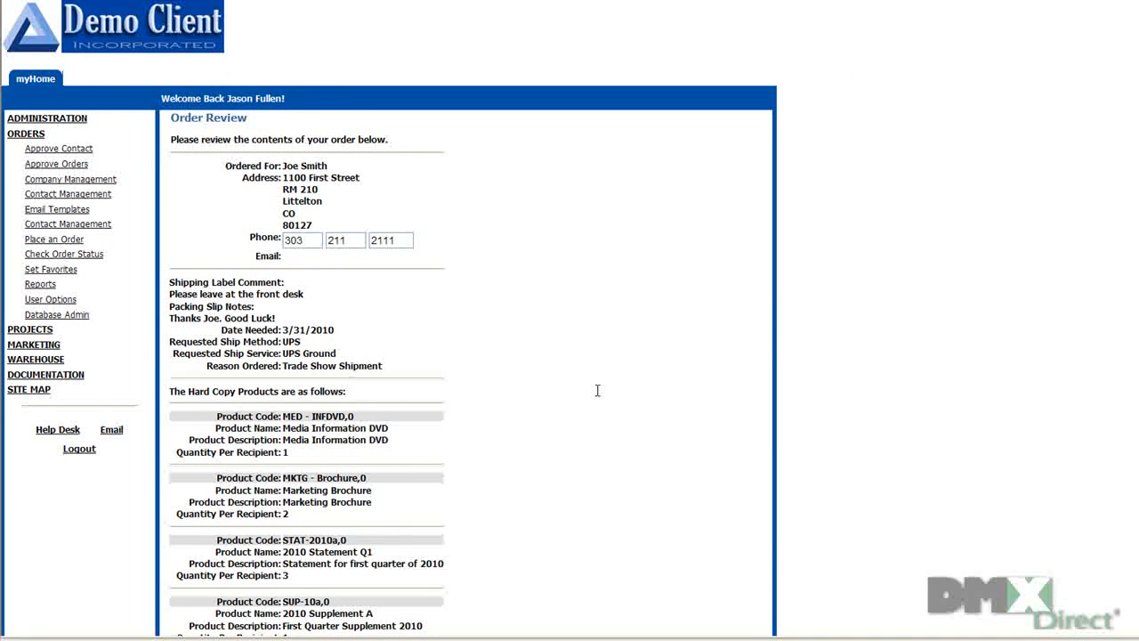
Step: Replace the recipient's phone area code, prefix and last four digits with the new number
drag(306, 240, 264, 234)
drag(358, 236, 328, 240)
drag(414, 236, 372, 240)
scroll(537, 342, down, 3)
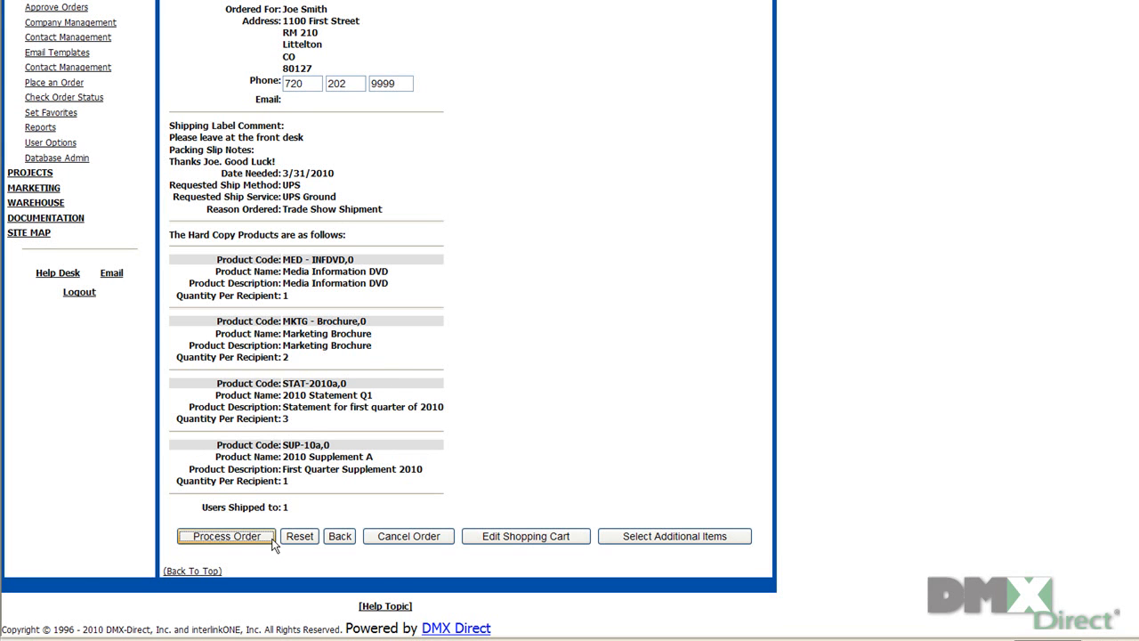
Step: Process the order and scroll through the resulting Order Confirmation page
click(227, 536)
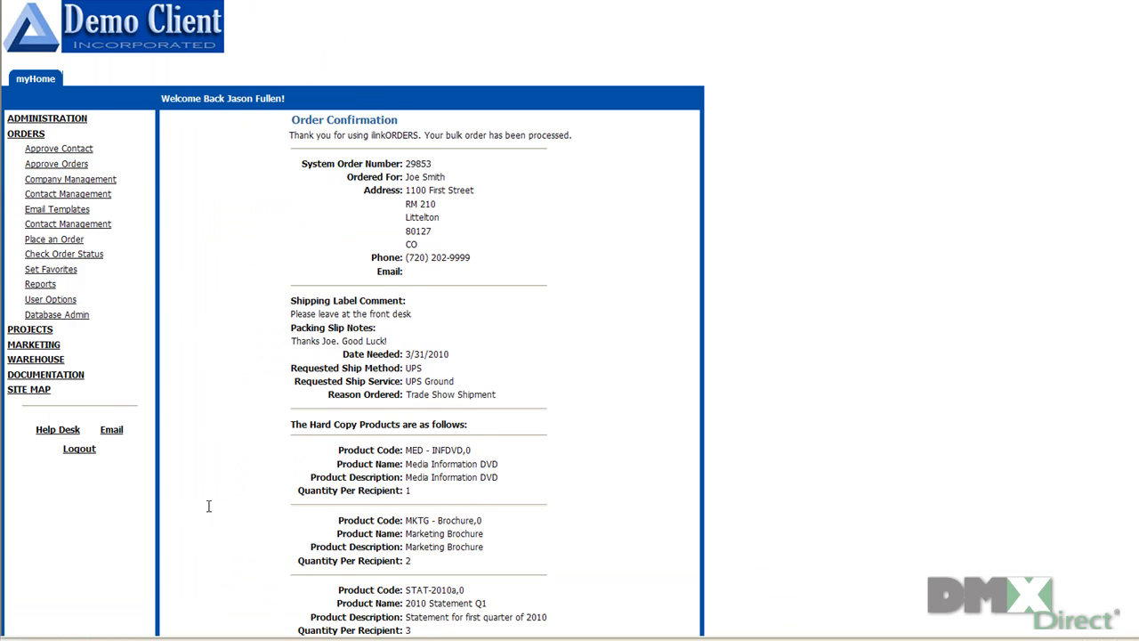
scroll(208, 505, down, 5)
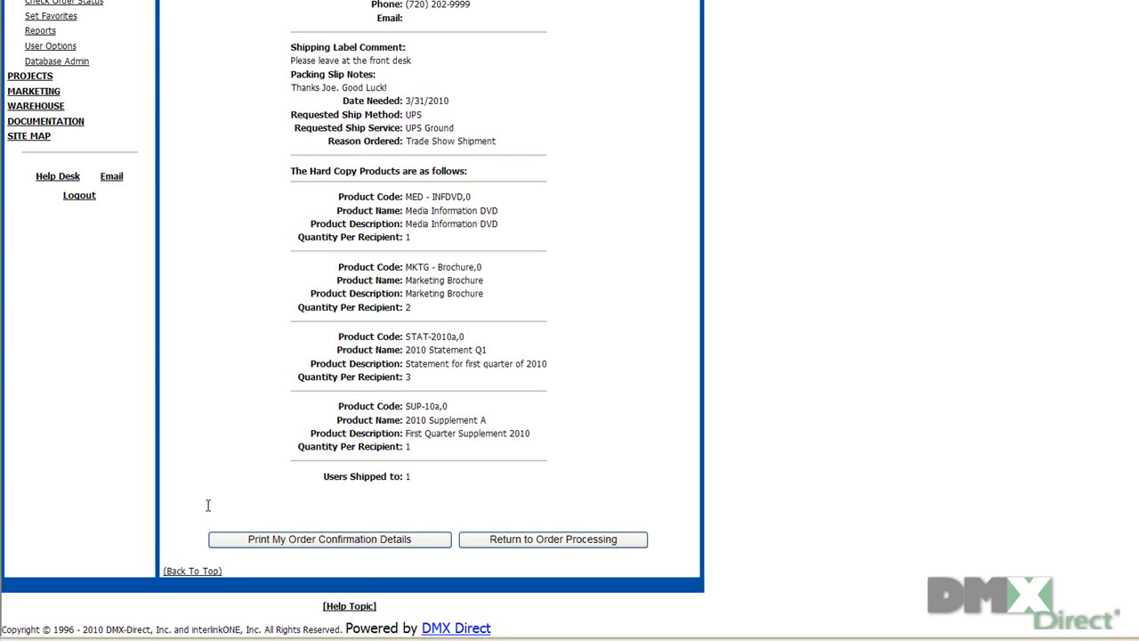
Step: Return to order processing, then fetch new mail in Outlook and read the Order Confirmation email
click(480, 539)
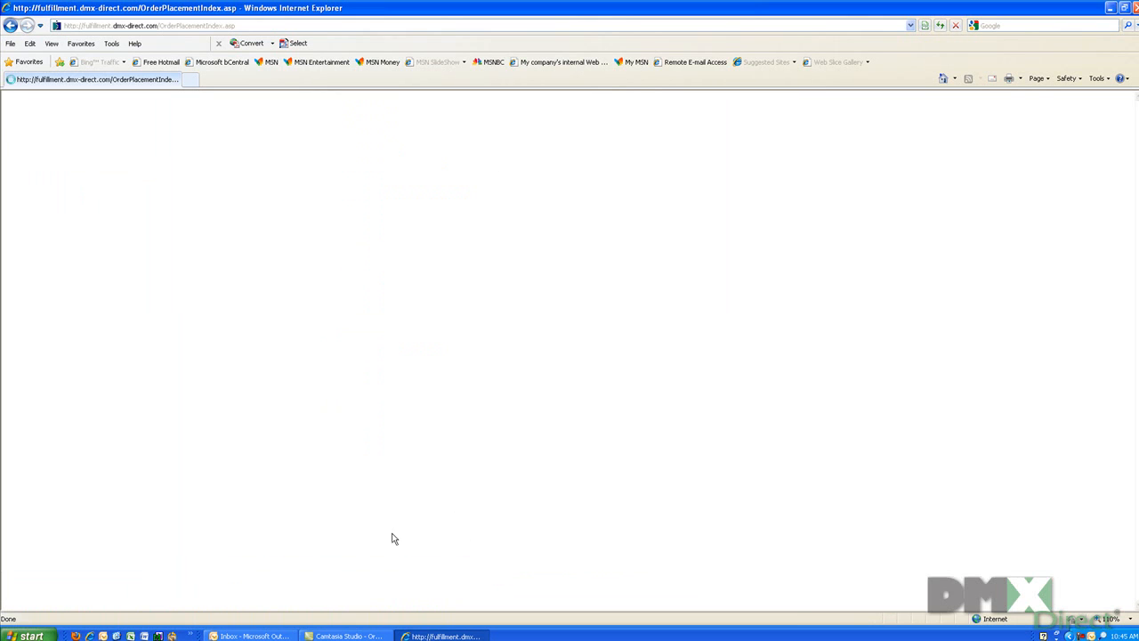
click(267, 634)
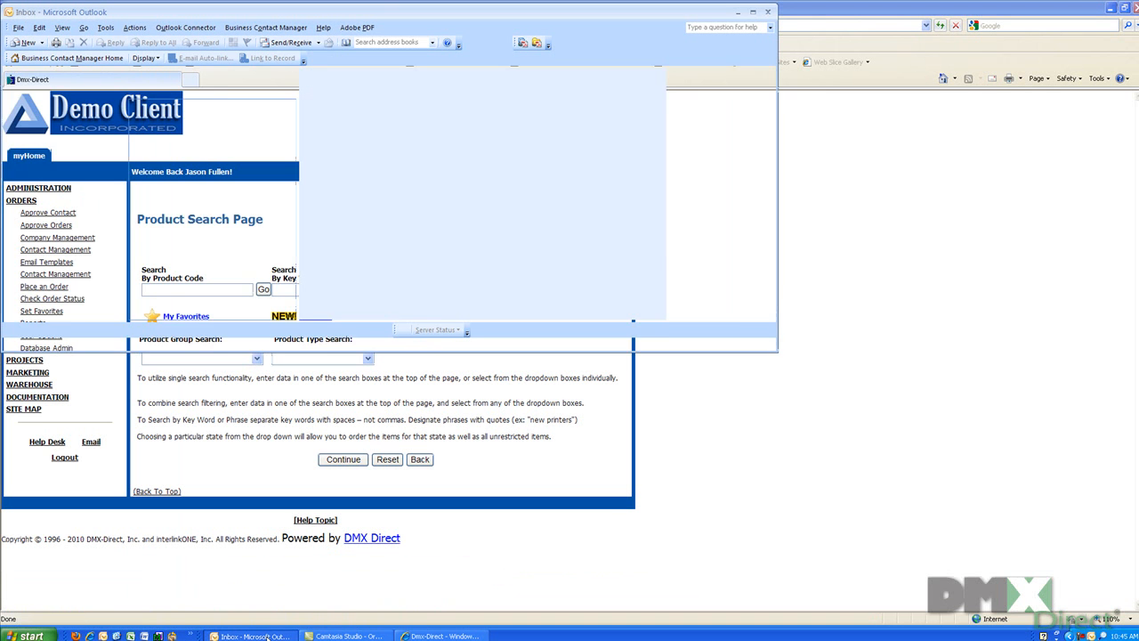
click(288, 41)
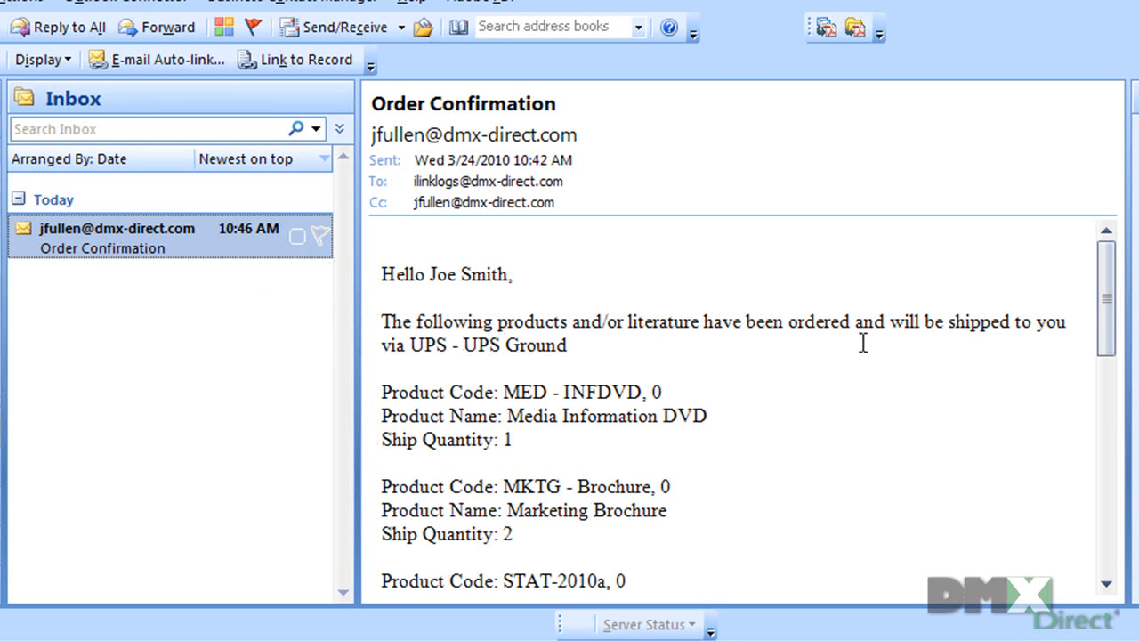
drag(1111, 318, 1096, 511)
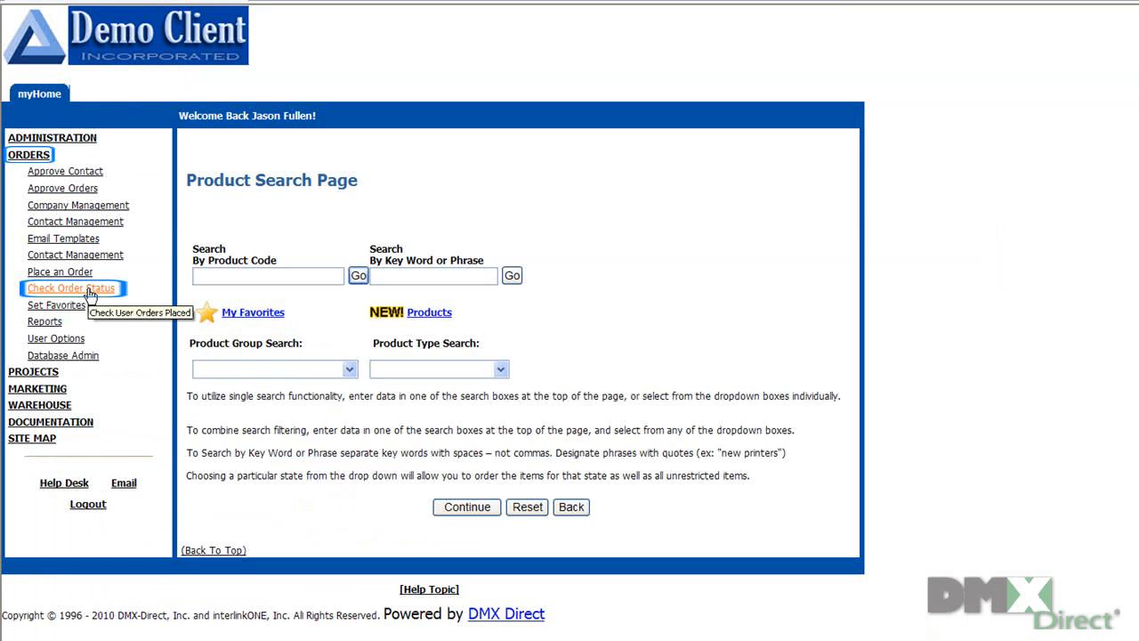
Step: Look up orders by user, searching the ordering user's last name and opening their order status
click(89, 292)
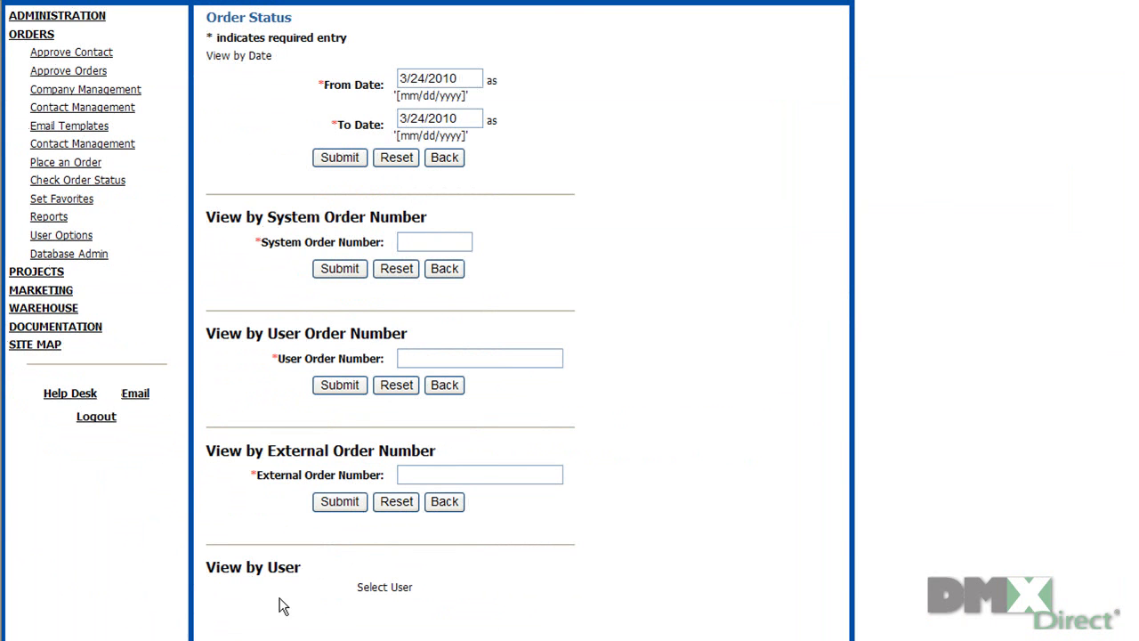
click(386, 590)
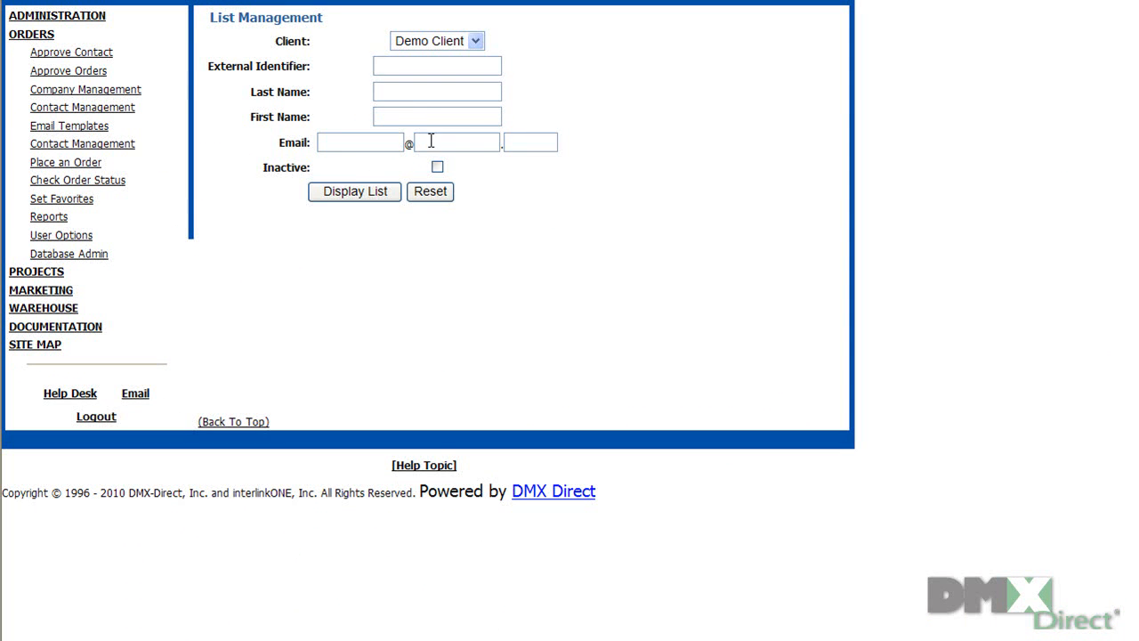
click(422, 92)
text(fullen)
click(375, 196)
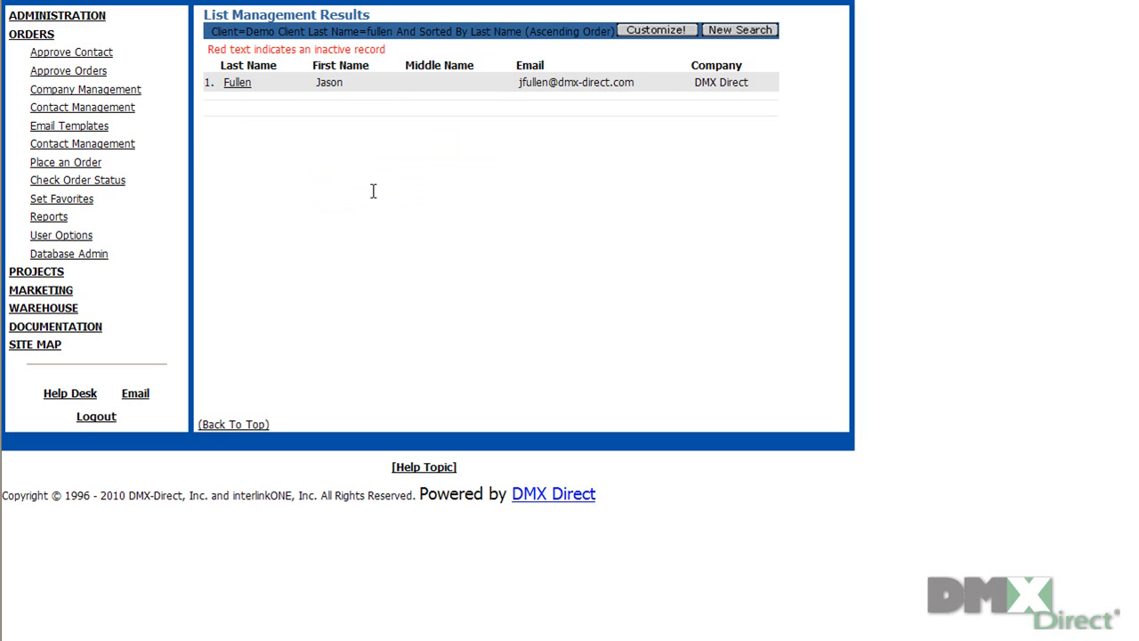
click(231, 83)
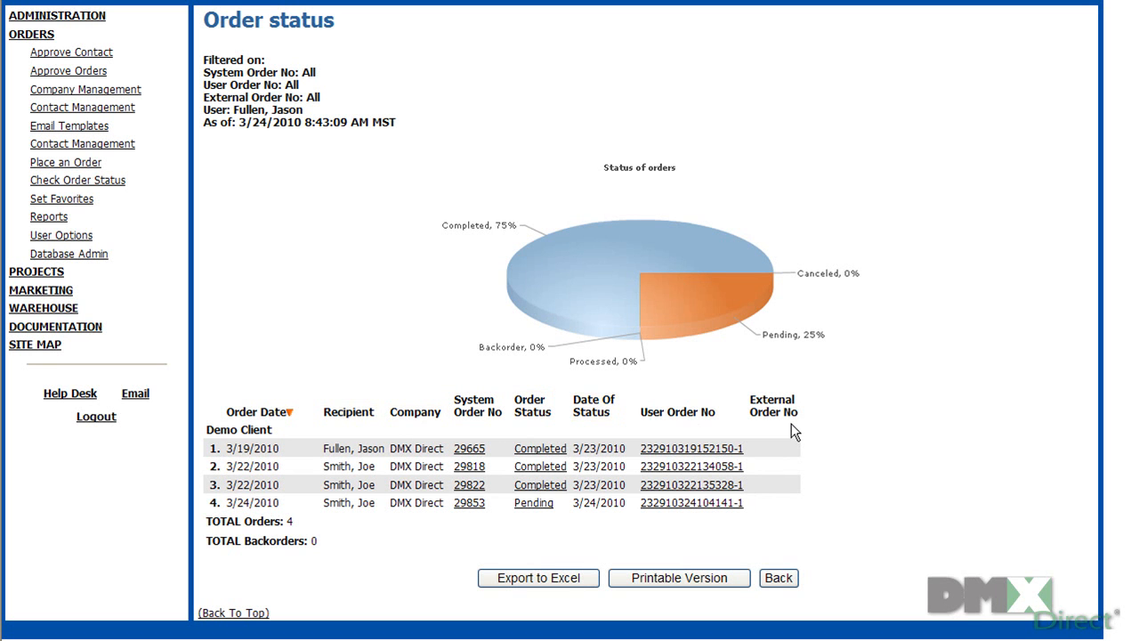
Step: Open the details of the 3/19/2010 order from the order list
click(731, 452)
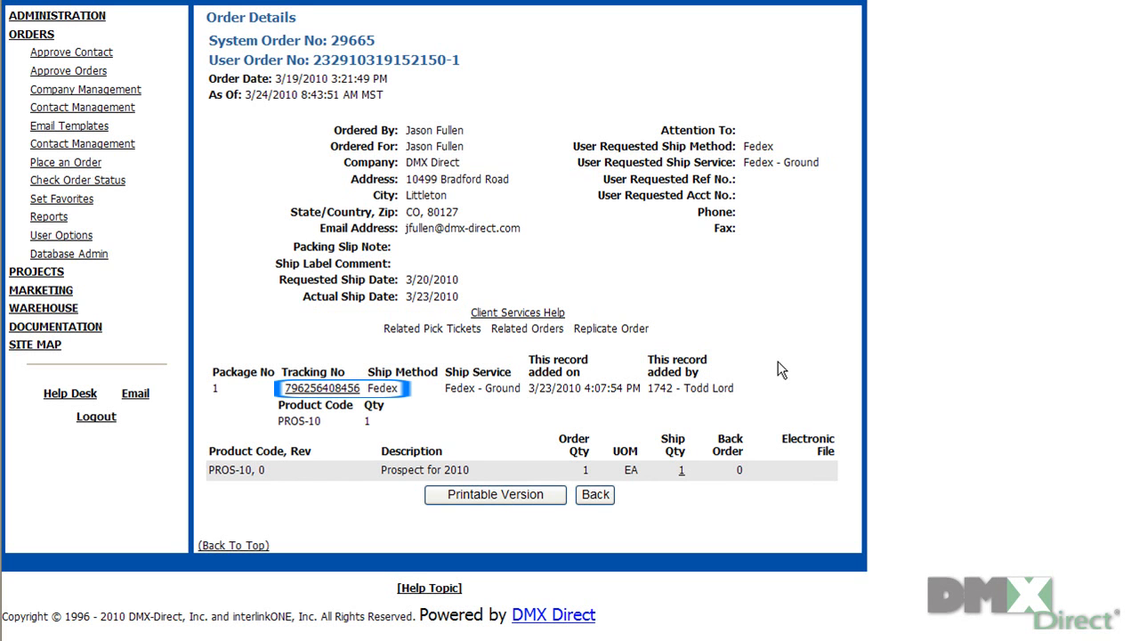
click(343, 389)
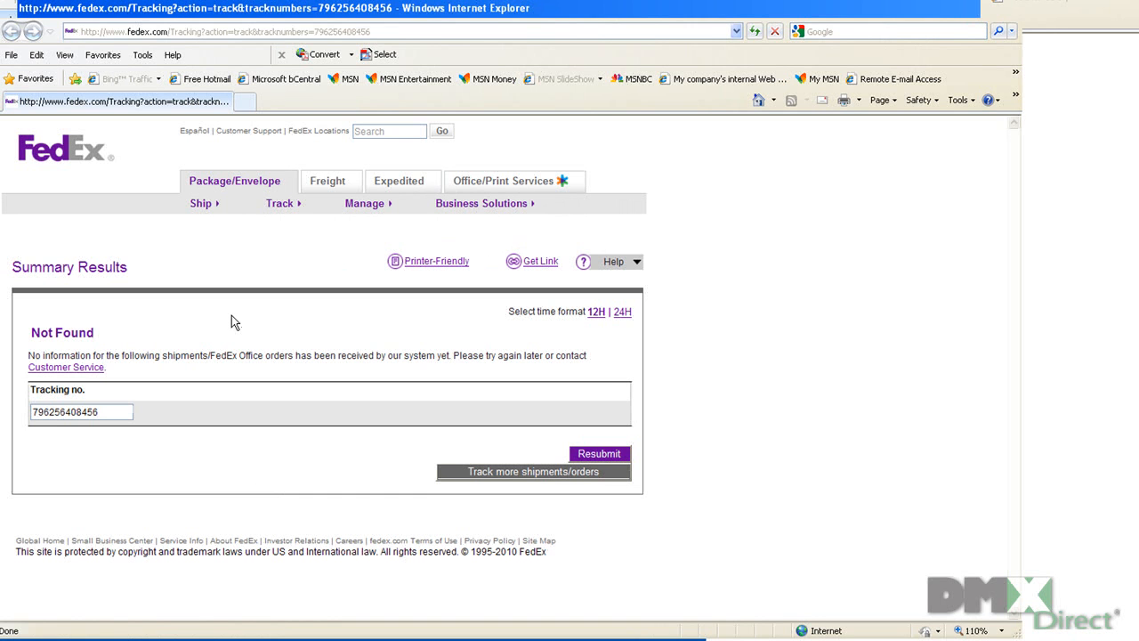
click(1026, 10)
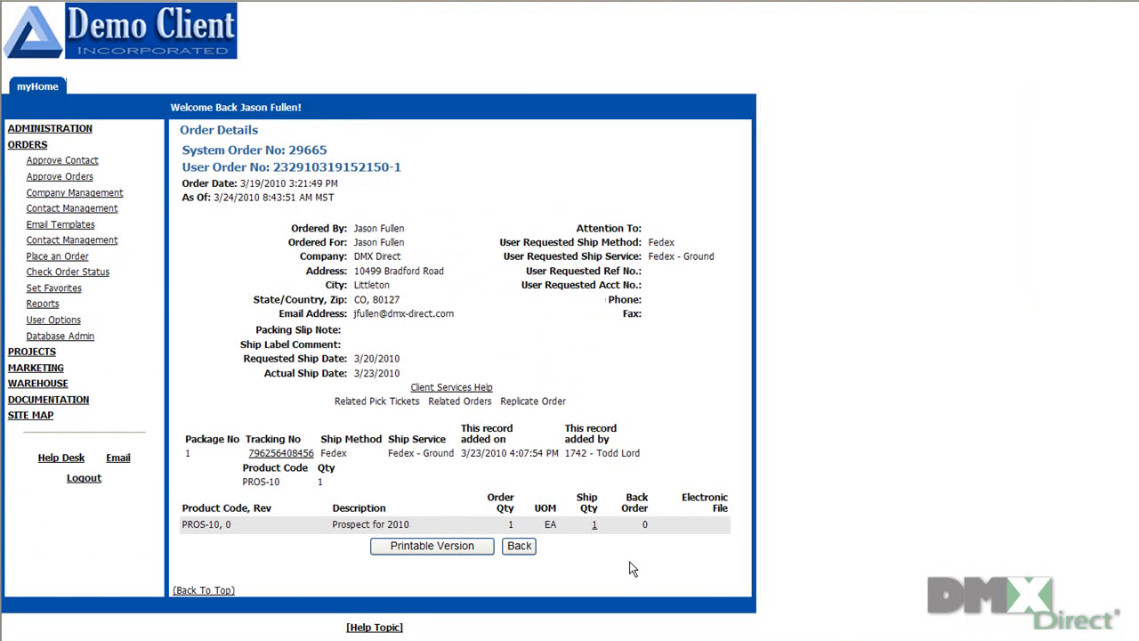
click(591, 525)
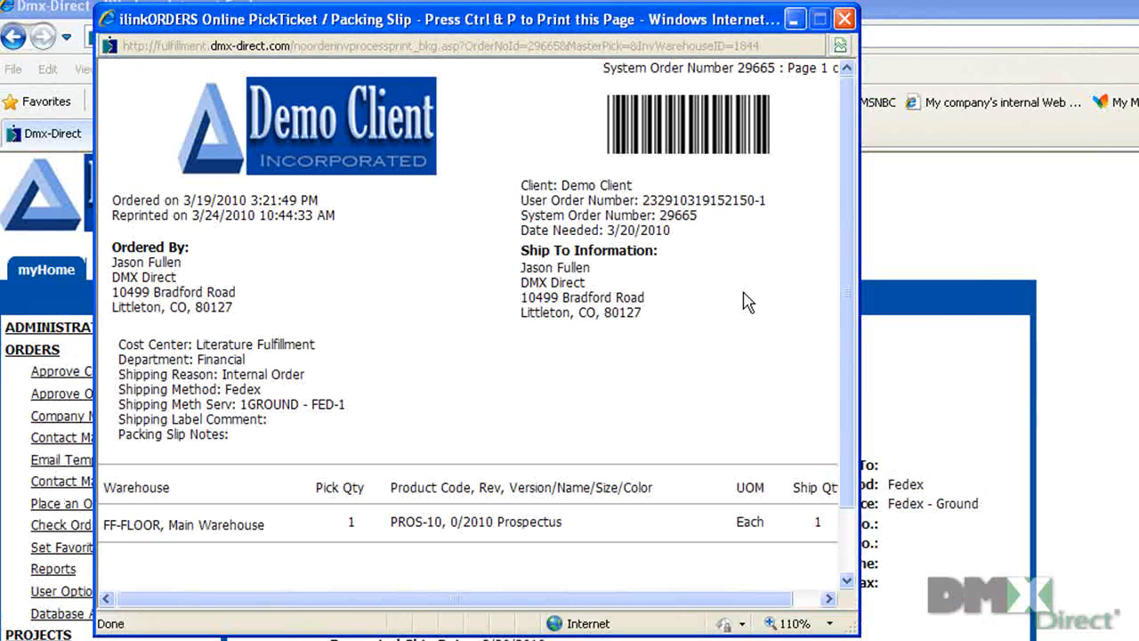
Step: Scroll through the pick ticket and packing slip, close it, and open the printable order details
scroll(747, 302, down, 2)
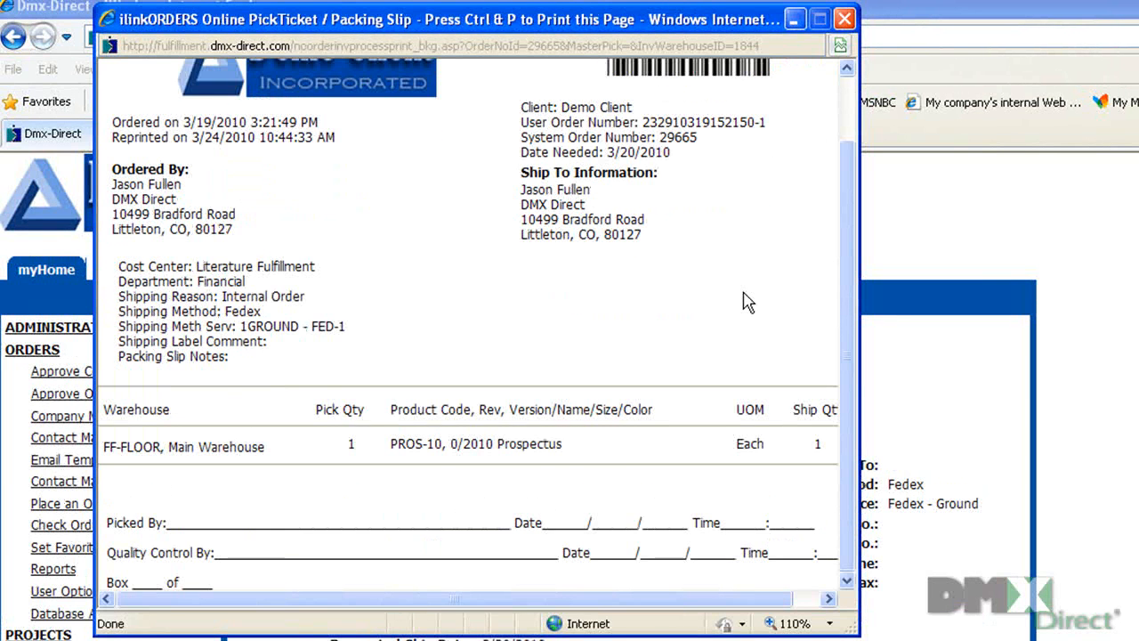
scroll(750, 300, up, 2)
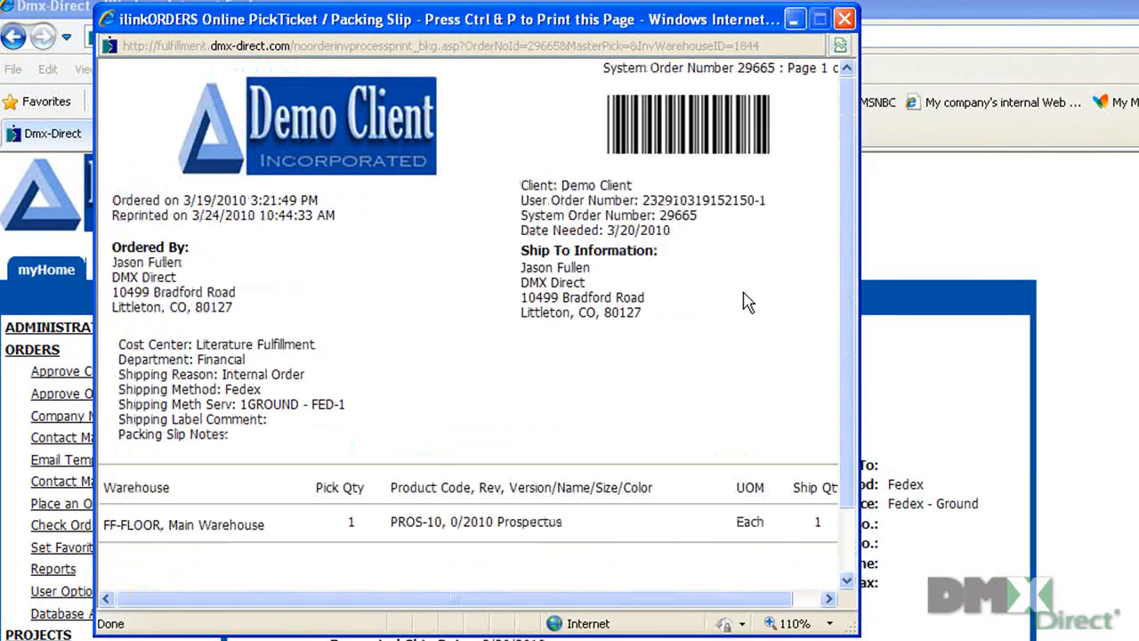
click(843, 20)
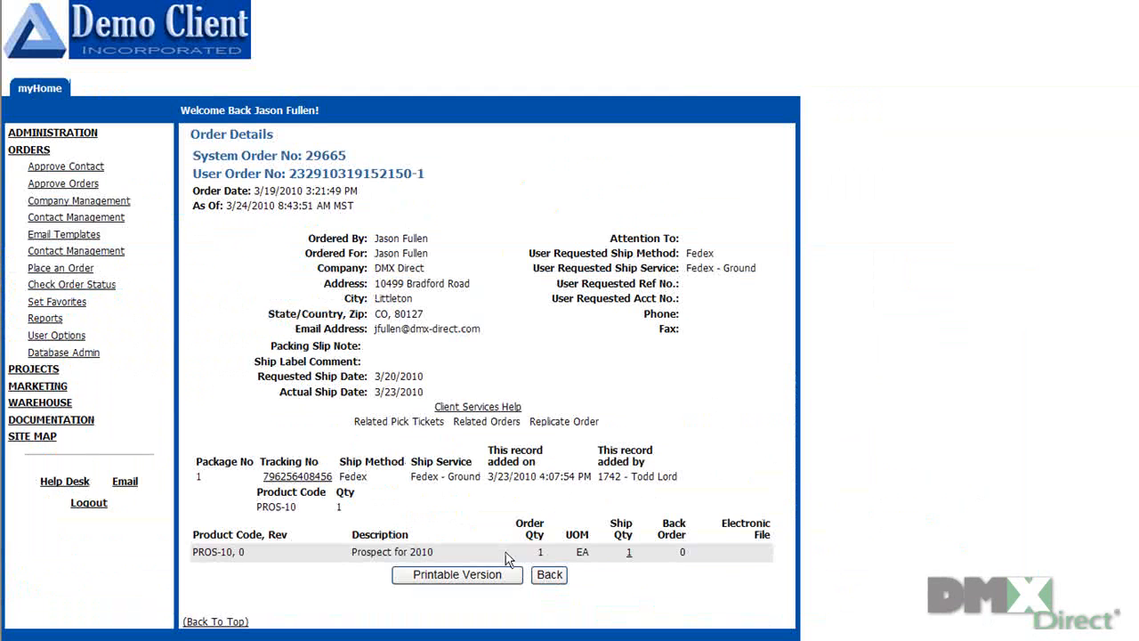
click(505, 576)
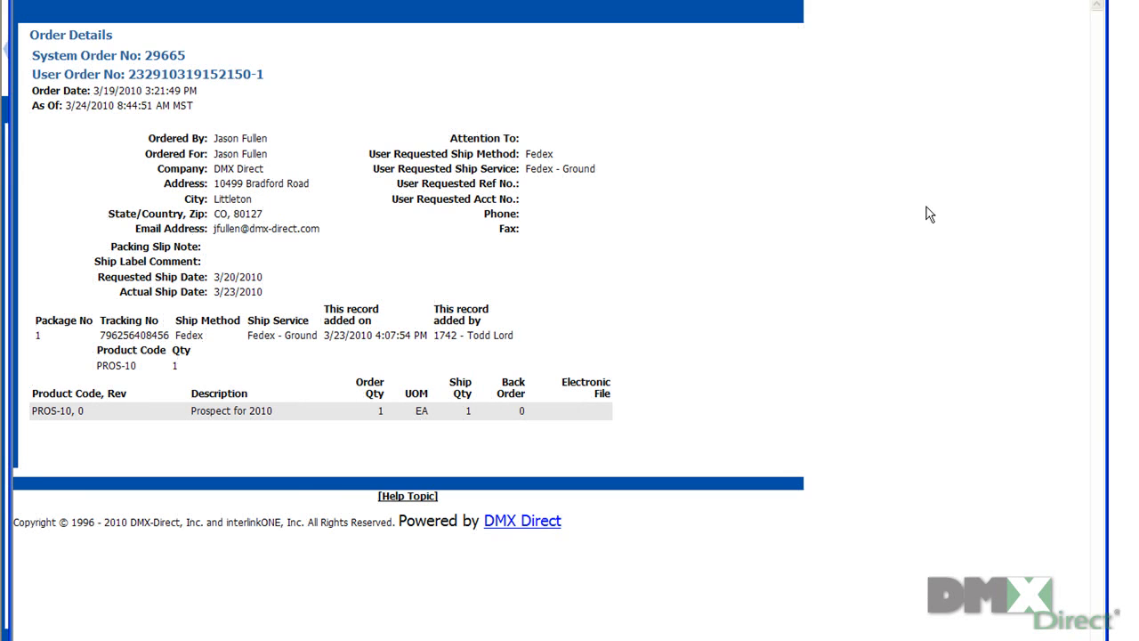
key(alt+F4)
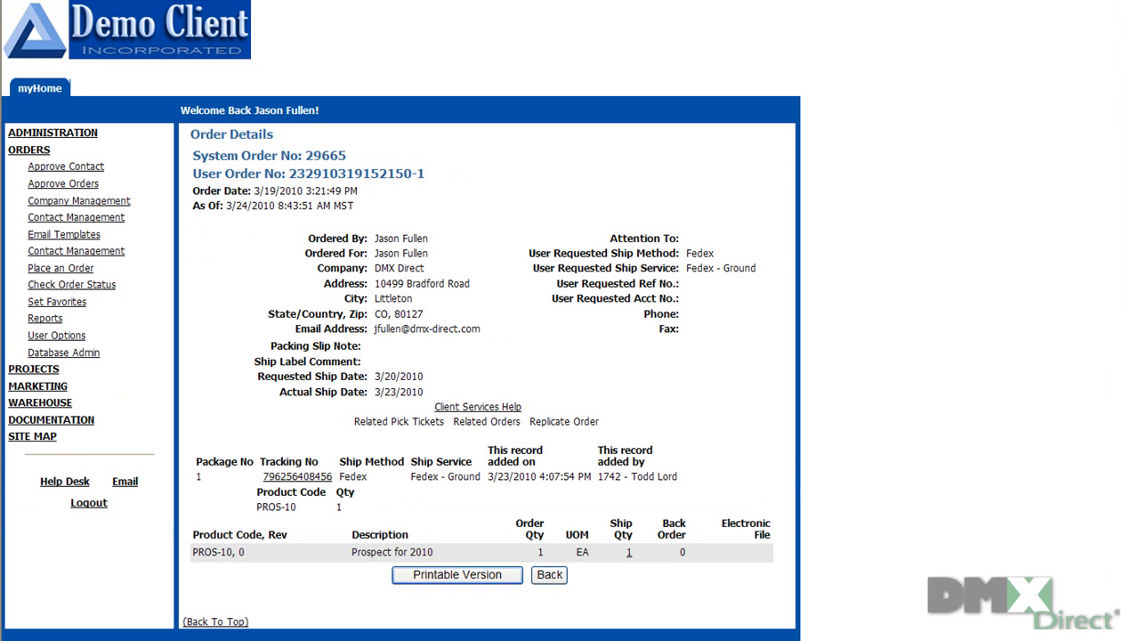